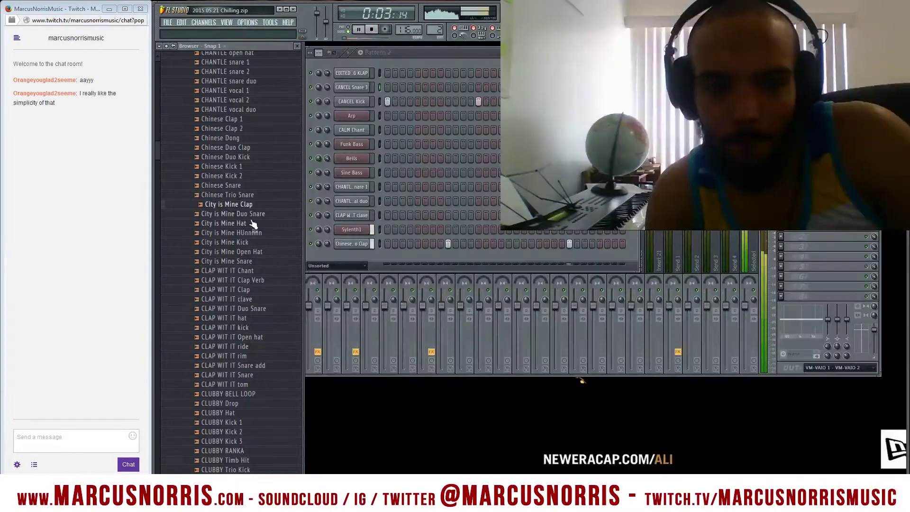
Step: Audition the drum samples one after another from City is Mine Clap down to CLAP WIT IT clave
key(Down)
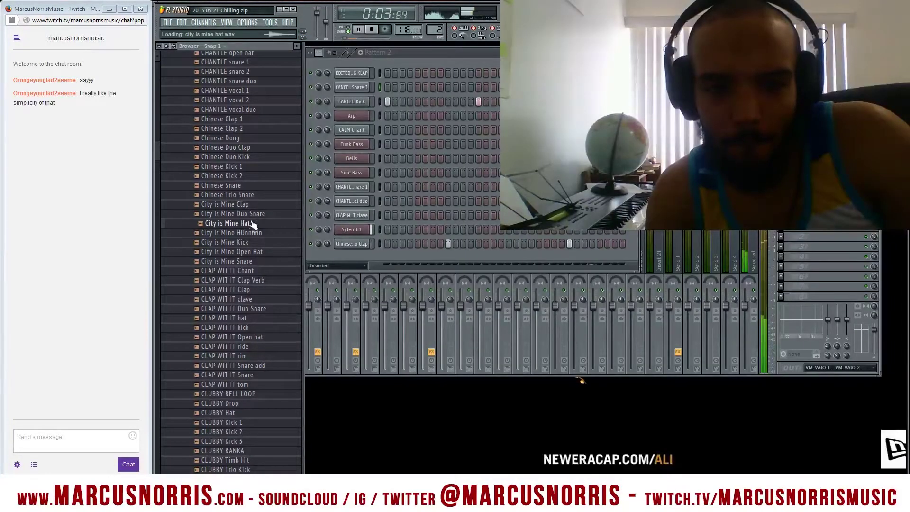
key(Down)
key(Down)
key(Down)
key(Down)
key(Down)
key(Down)
key(Down)
key(Down)
key(Down)
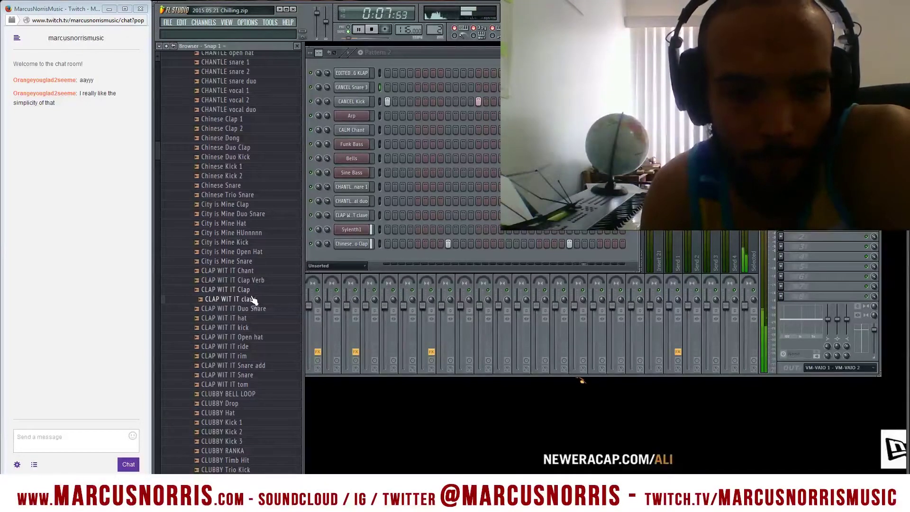
Step: Delete the extra CLAP WIT IT clave channel above Sylenth1 and lower the volume of the remaining clave channel
right_click(369, 215)
click(385, 338)
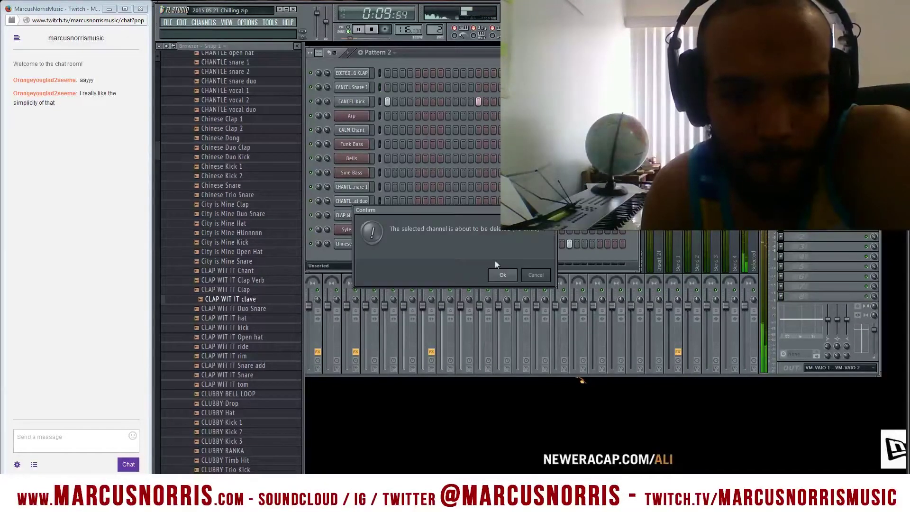
click(495, 260)
drag(327, 232, 326, 239)
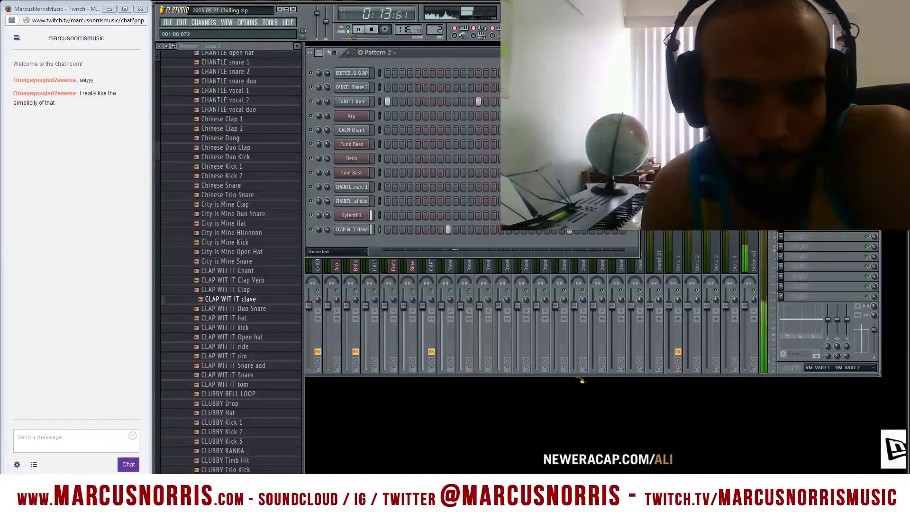
Step: Show the mixer below the channel rack and route the CLAP WIT IT clave channel to mixer track 10
key(F9)
drag(424, 202, 417, 296)
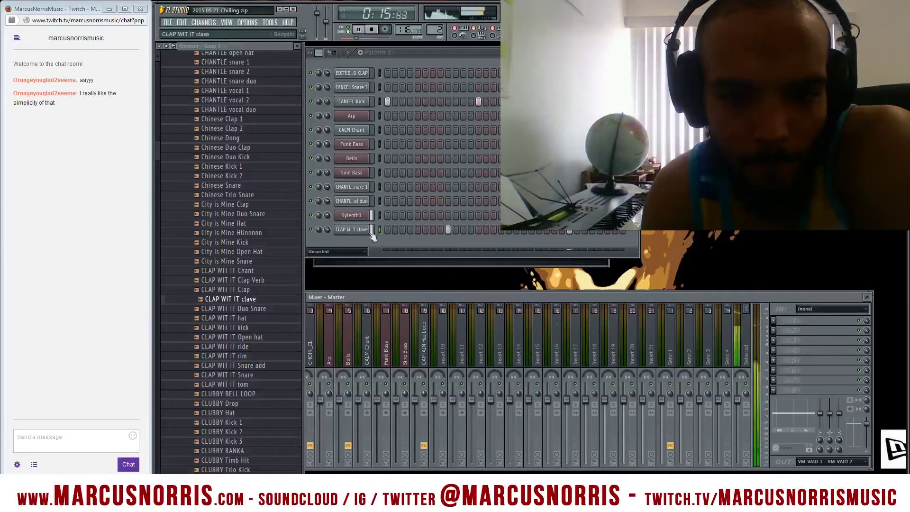
click(366, 231)
key(ctrl+l)
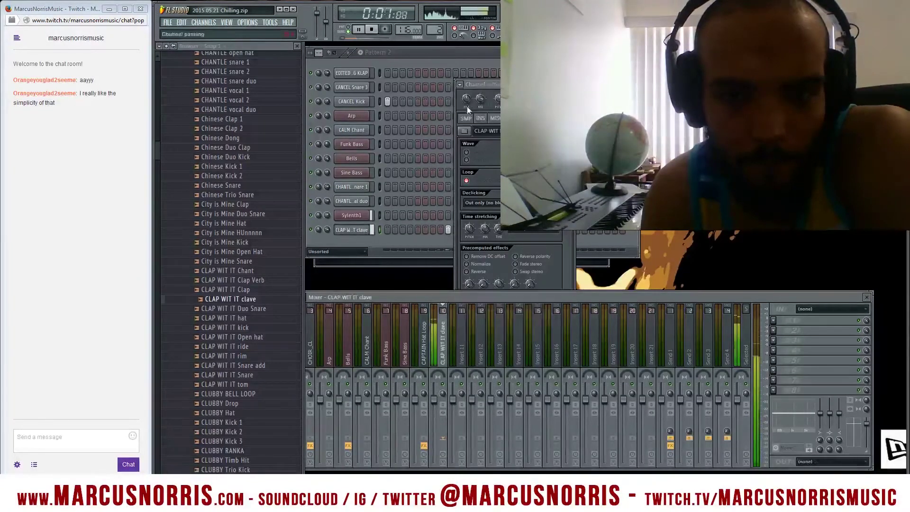
Step: Add a Fruity Send to the clave track's first effect slot, adjust its send track, and close the effect and channel windows
click(773, 321)
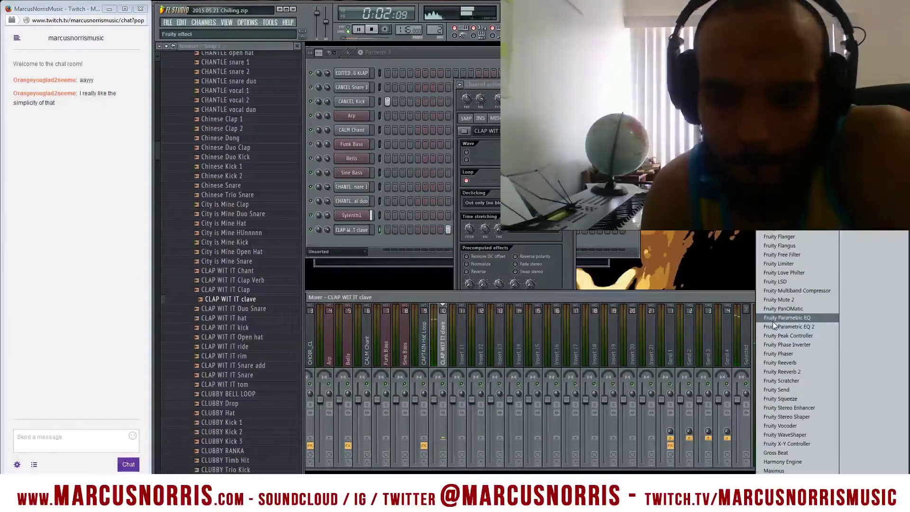
click(789, 389)
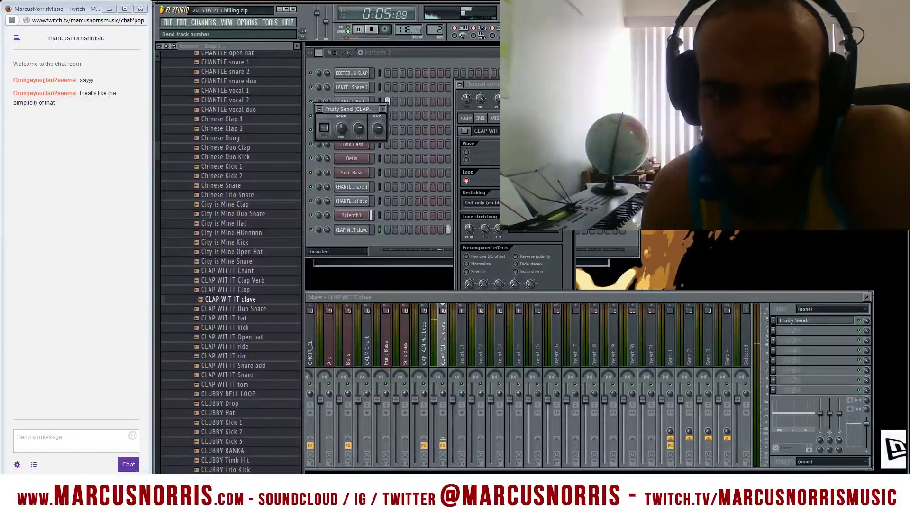
drag(324, 128, 324, 121)
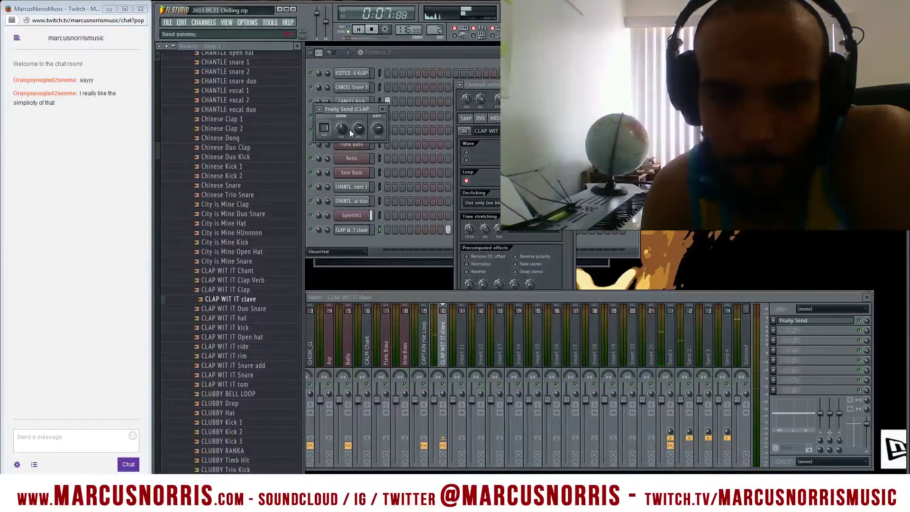
click(382, 109)
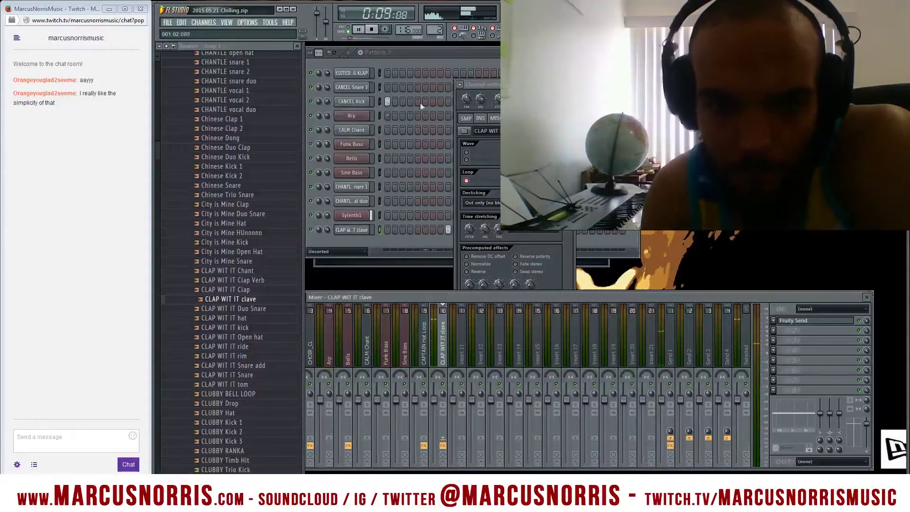
drag(478, 85, 470, 65)
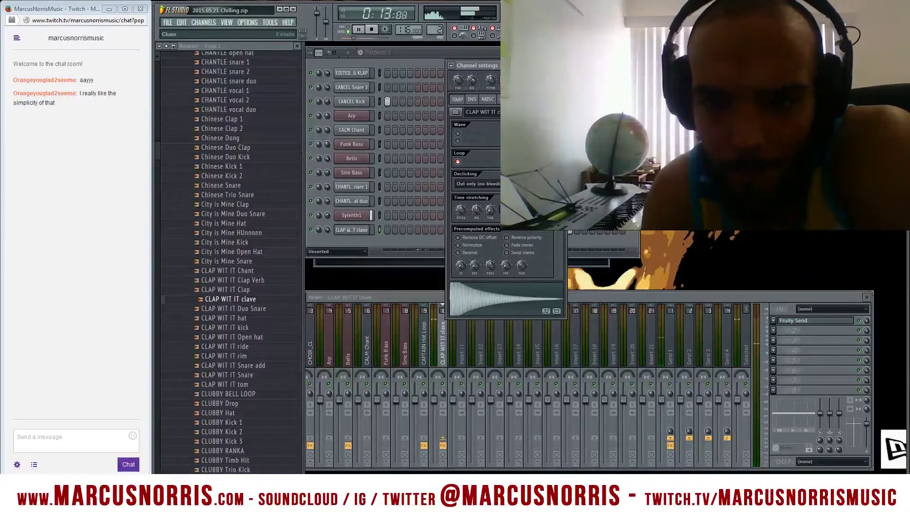
key(Escape)
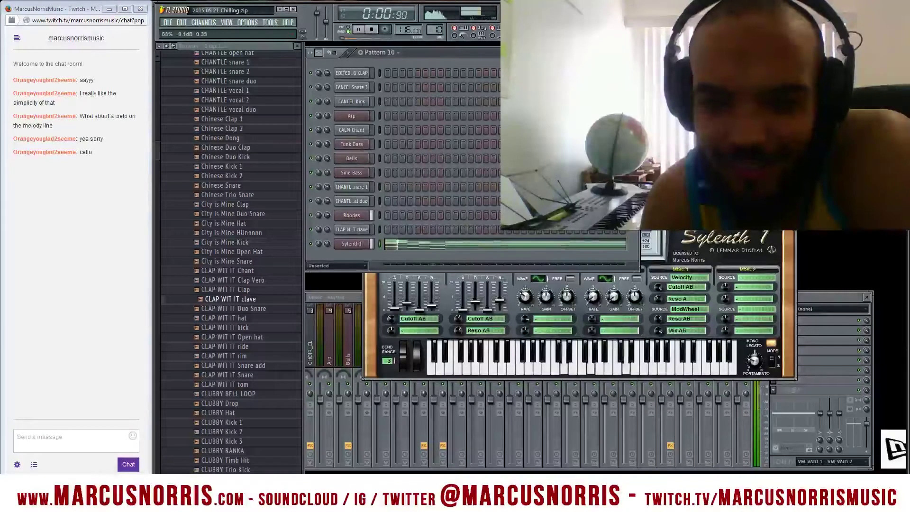
Step: Try consecutive LV Arp presets in the Sylenth1 synth, ending on the one just before LV Arp 6
click(351, 243)
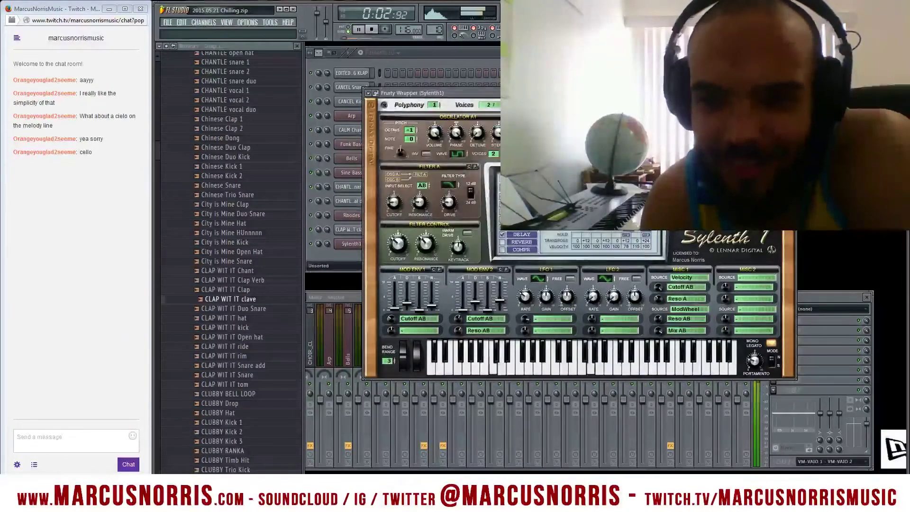
click(564, 175)
click(563, 206)
click(563, 175)
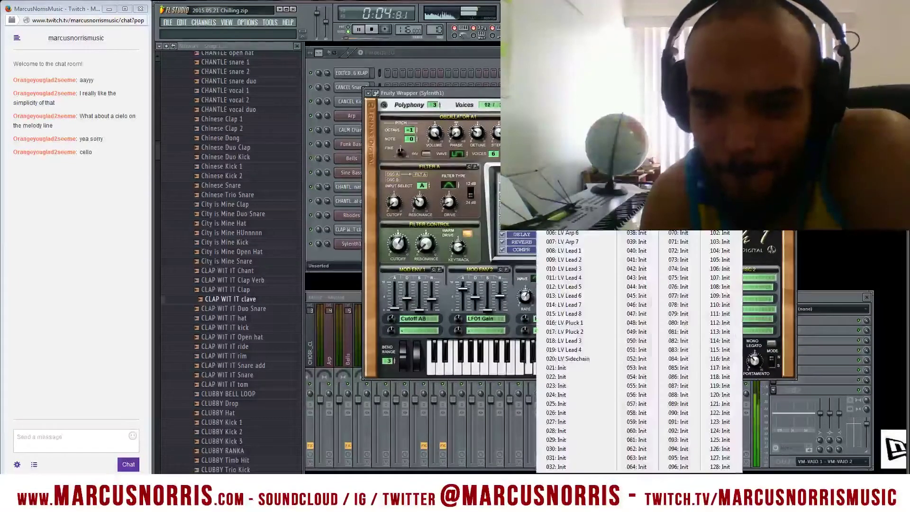
click(564, 215)
click(563, 176)
click(564, 223)
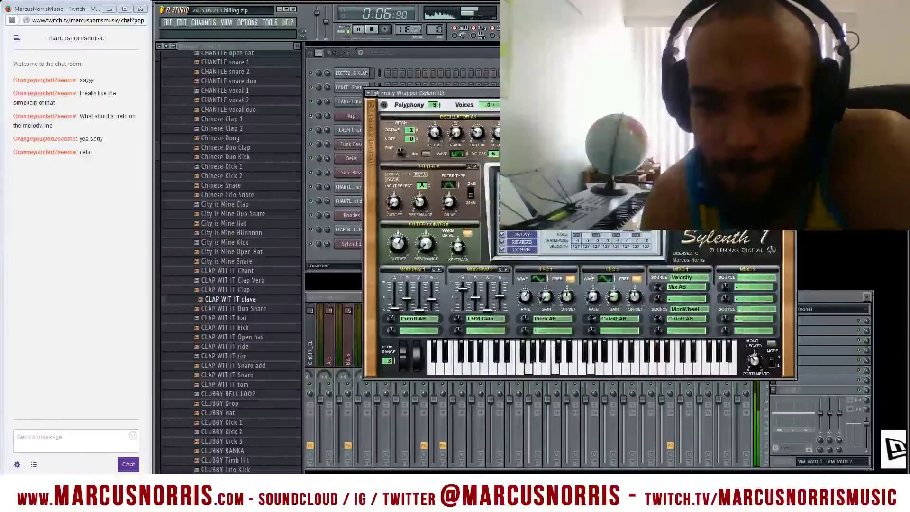
Step: Lower the Sylenth1 channel's volume in Pattern 10 and close its synth window
click(328, 243)
drag(328, 242, 328, 240)
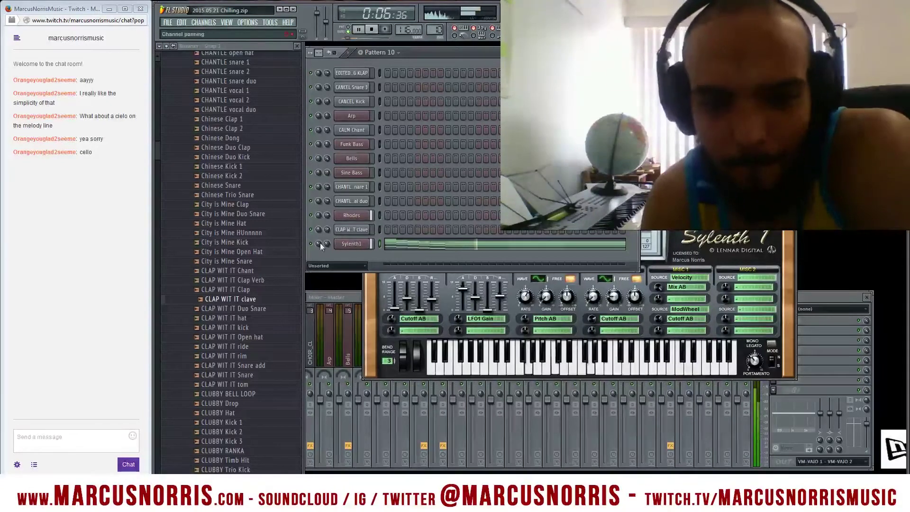
drag(327, 244, 326, 249)
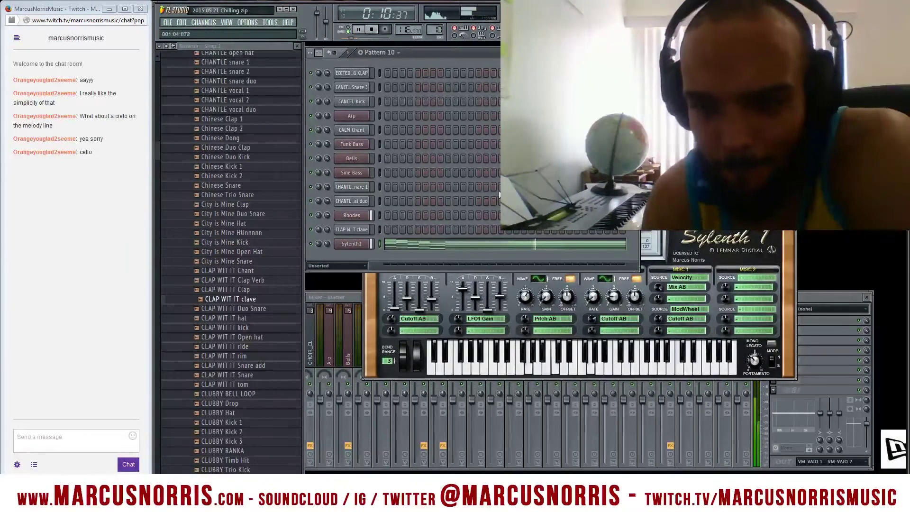
click(794, 88)
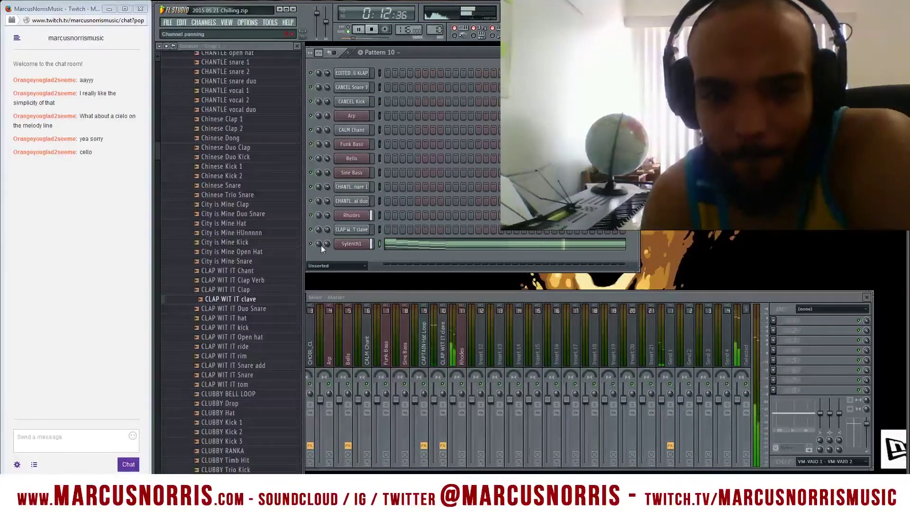
click(337, 243)
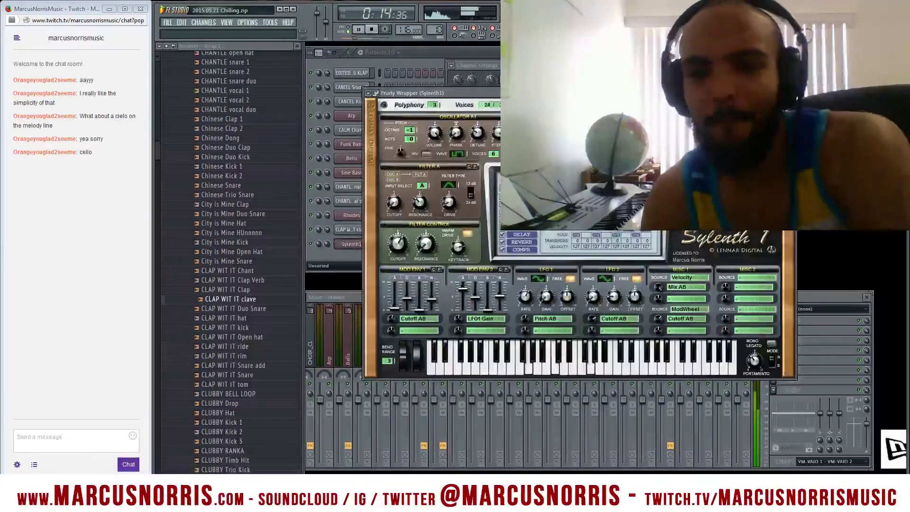
click(351, 243)
Step: Rename the Sylenth1 channel in Pattern 10 to Arp2
right_click(358, 246)
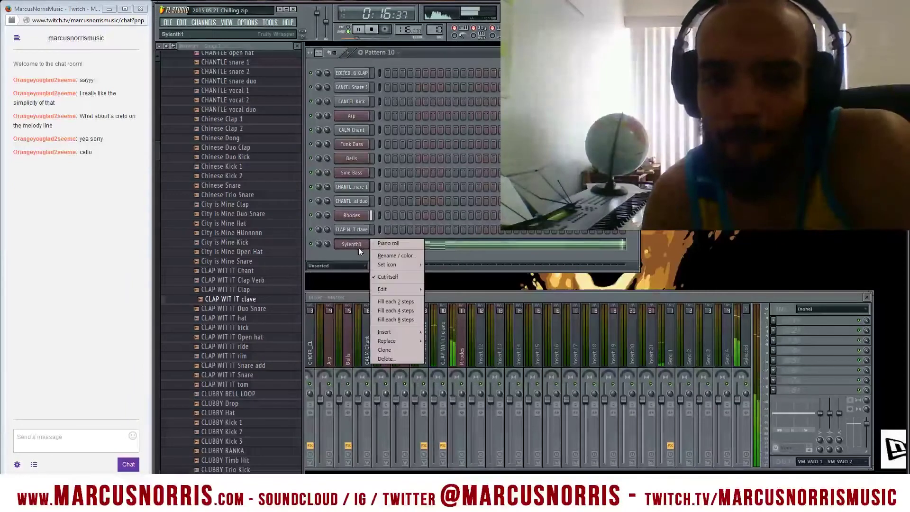
click(380, 255)
text(Arp)
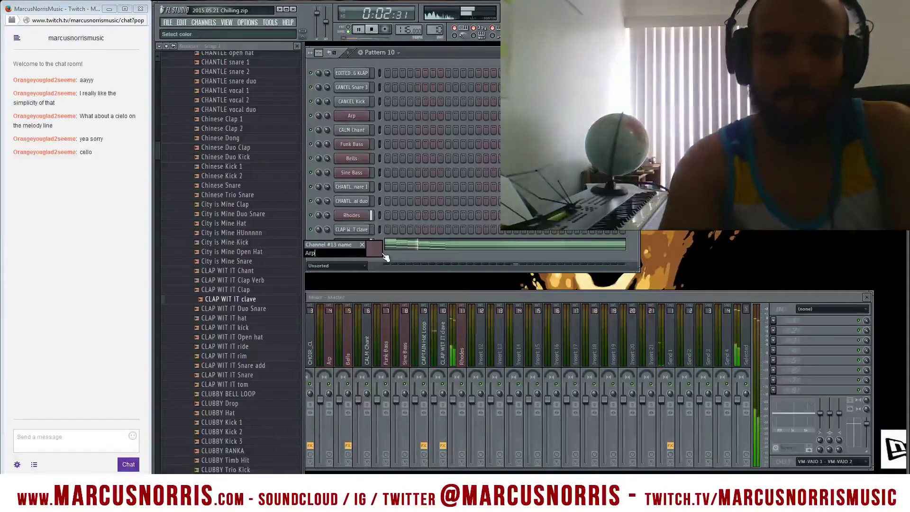
key(Return)
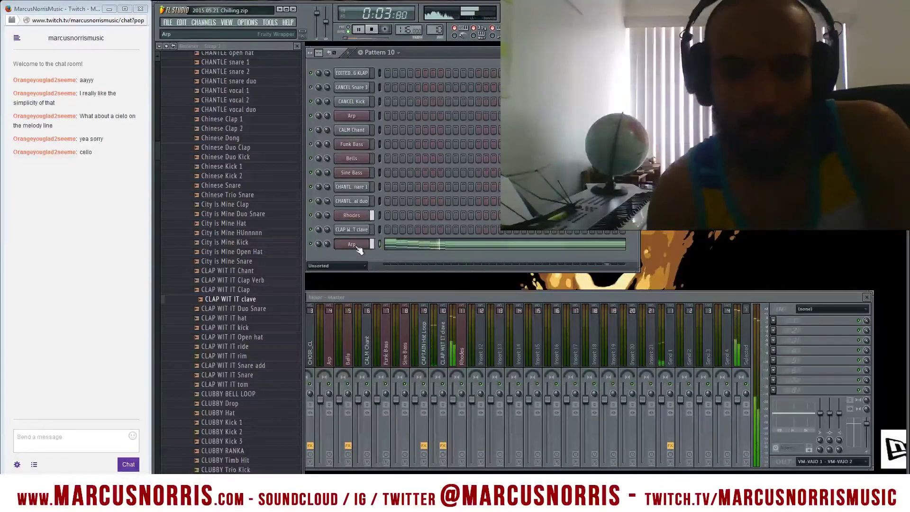
right_click(367, 251)
click(379, 256)
text(Arp2)
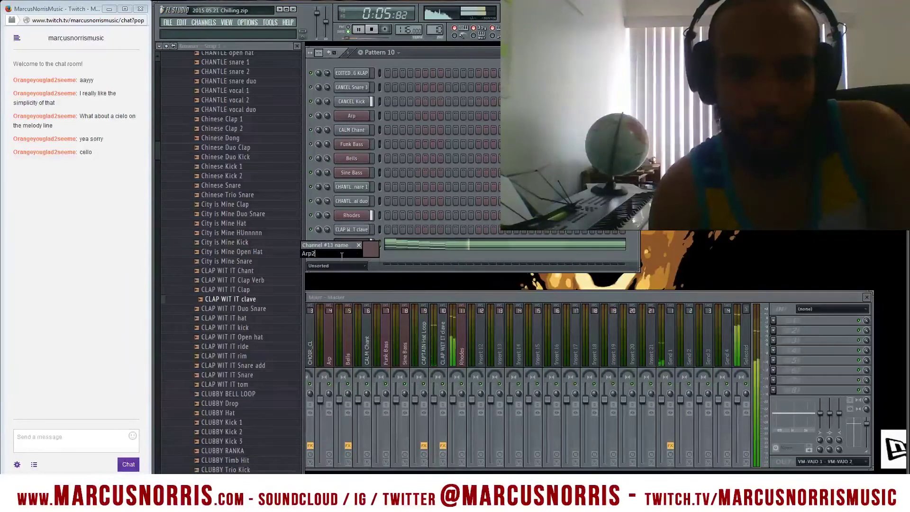
key(Return)
Step: Transpose the second of the three long chords in Arp2's piano roll down one octave
click(439, 243)
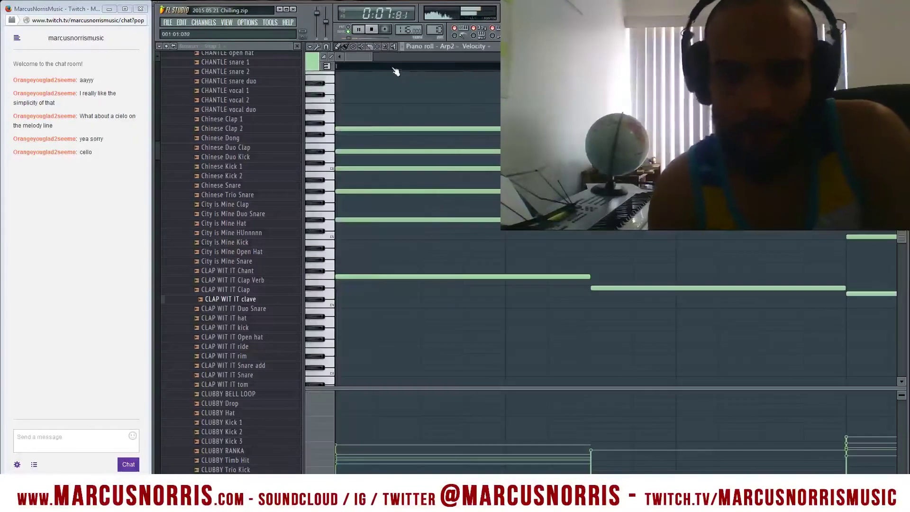
drag(372, 57, 656, 56)
drag(611, 163, 640, 365)
key(ctrl+Down)
ctrl+click(635, 344)
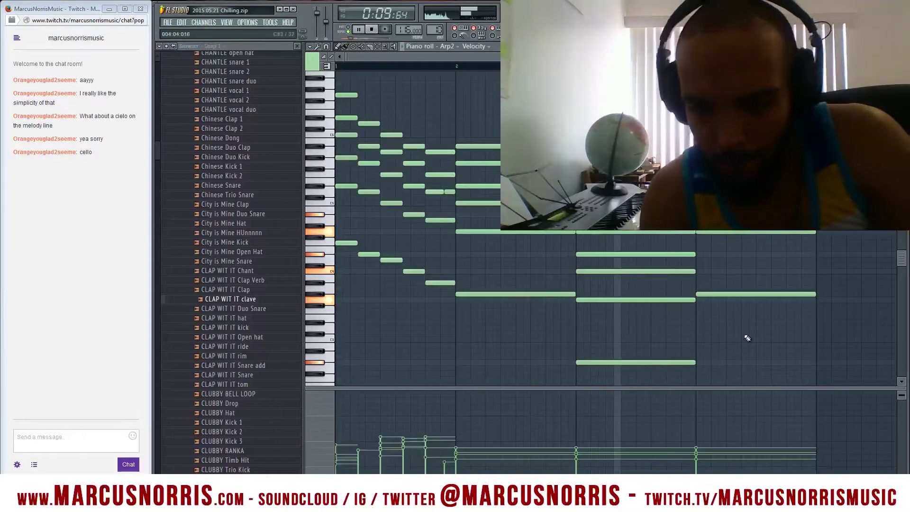
Step: Transpose the last long chord in Arp2's piano roll down two octaves and close the piano roll
drag(769, 369, 741, 150)
key(ctrl+Down)
key(ctrl+Down)
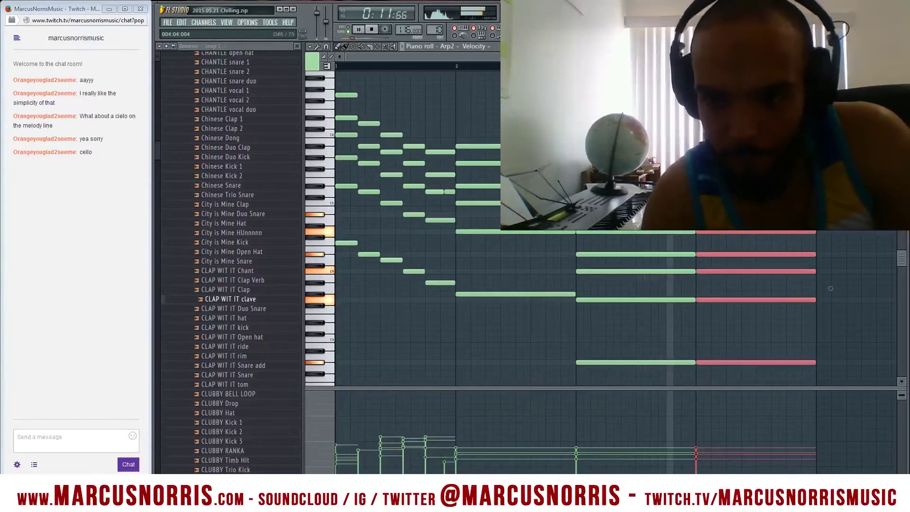
scroll(830, 313, down, 2)
scroll(768, 280, down, 4)
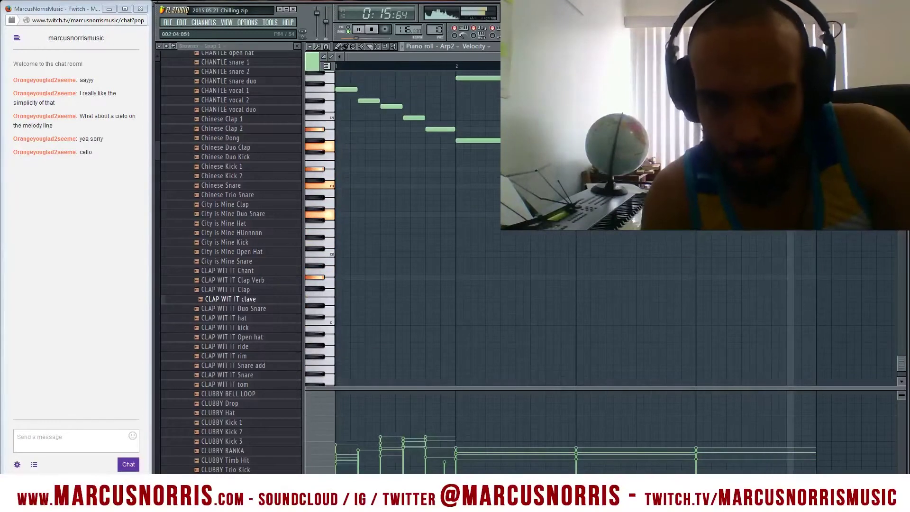
scroll(626, 66, down, 2)
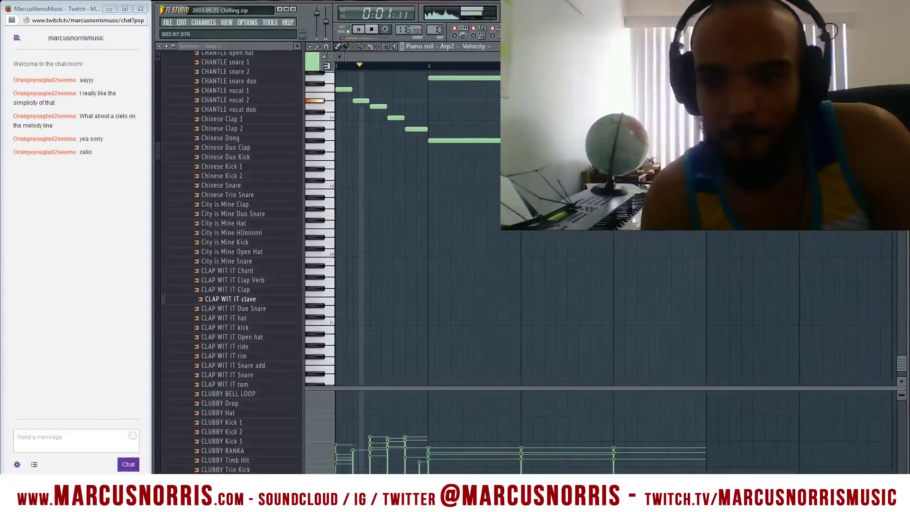
scroll(615, 165, up, 5)
key(F7)
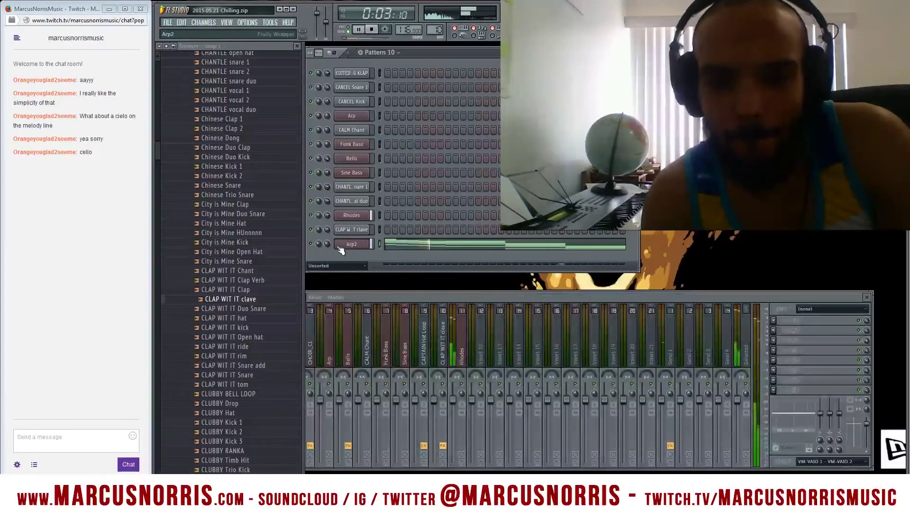
Step: Route the Arp2 channel to mixer track 12 and close its synth and channel settings windows
scroll(331, 243, down, 2)
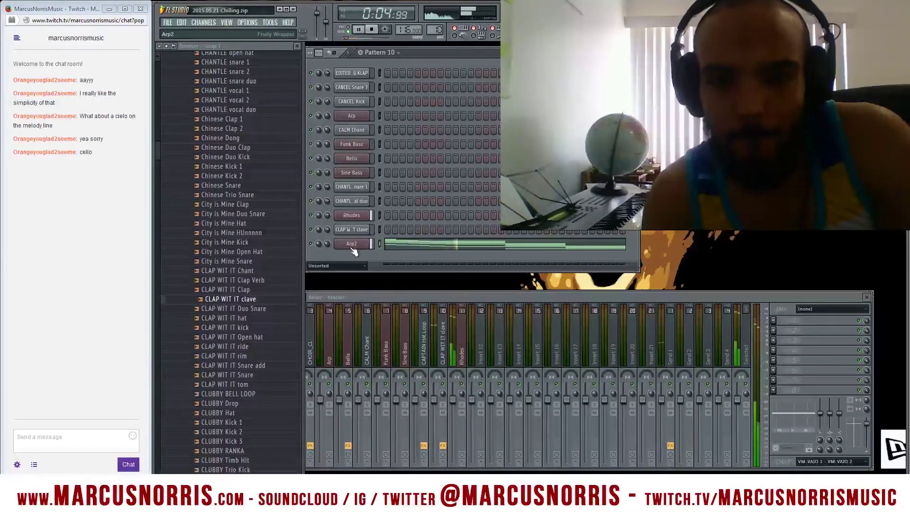
click(351, 244)
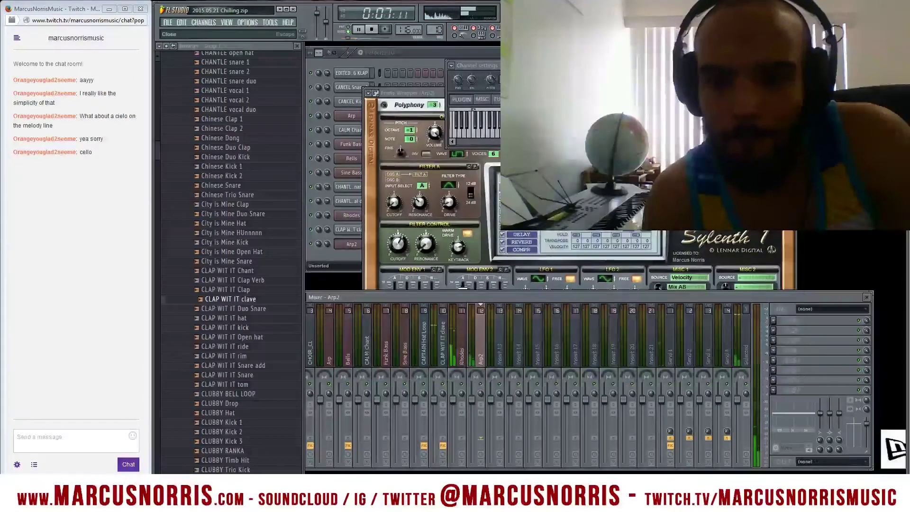
key(Escape)
click(790, 93)
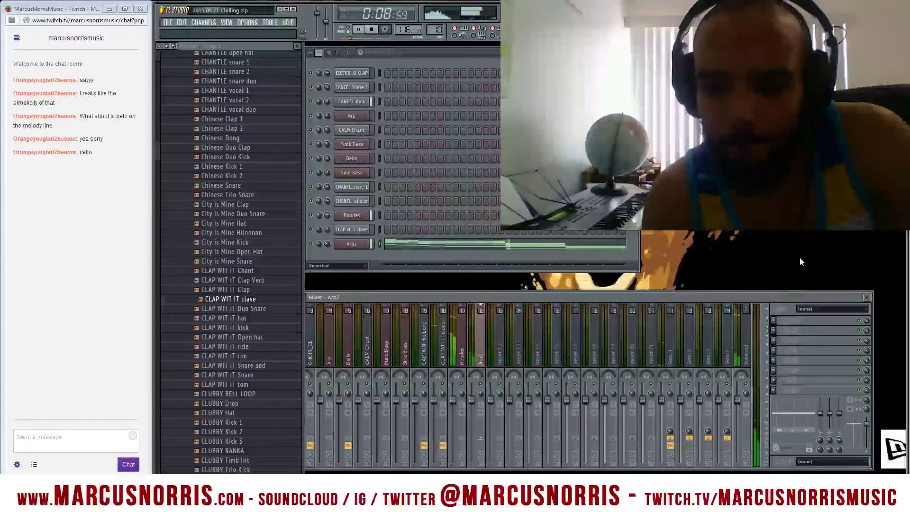
Step: Add a Fruity Send to the Arp2 mixer track's first effect slot and lower the Arp2 channel's volume
click(773, 321)
click(795, 389)
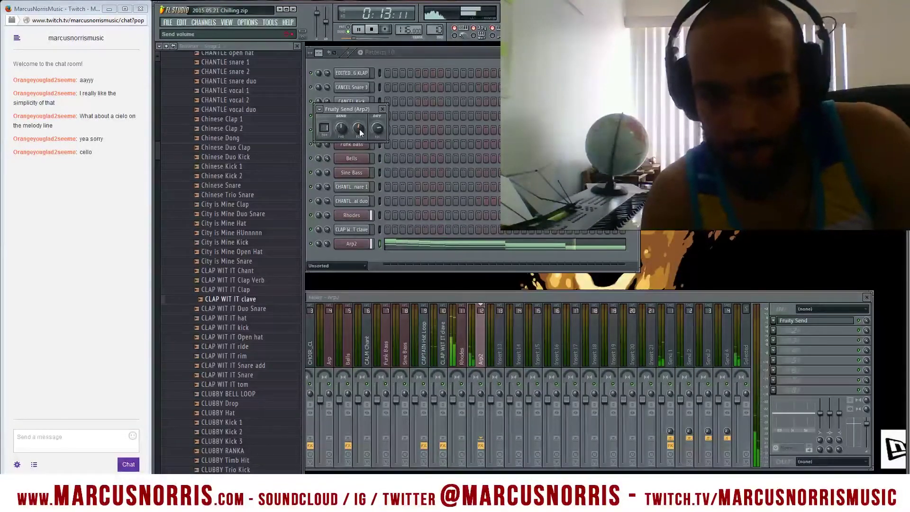
drag(326, 244, 327, 251)
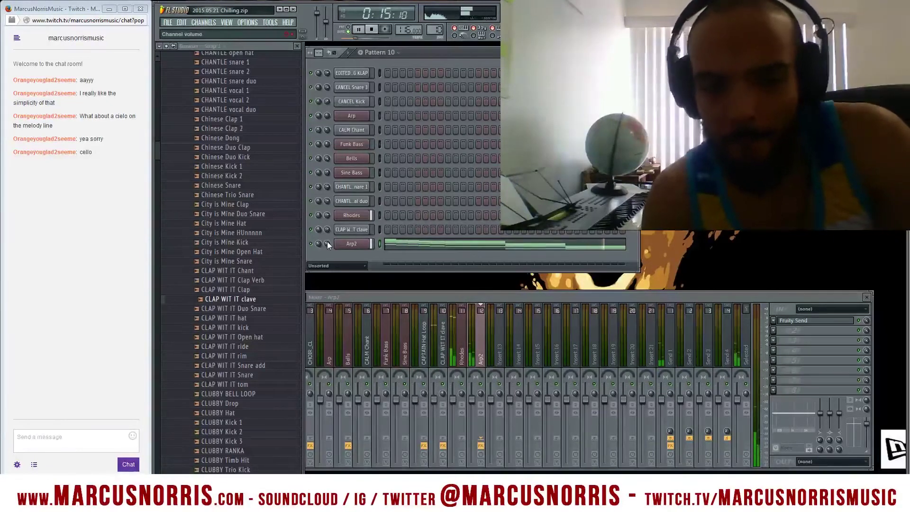
Step: Move the channel rack aside and check the Parametric EQ 2 on the CAPTAIN Hat Loop mixer track
drag(431, 53, 524, 82)
click(388, 109)
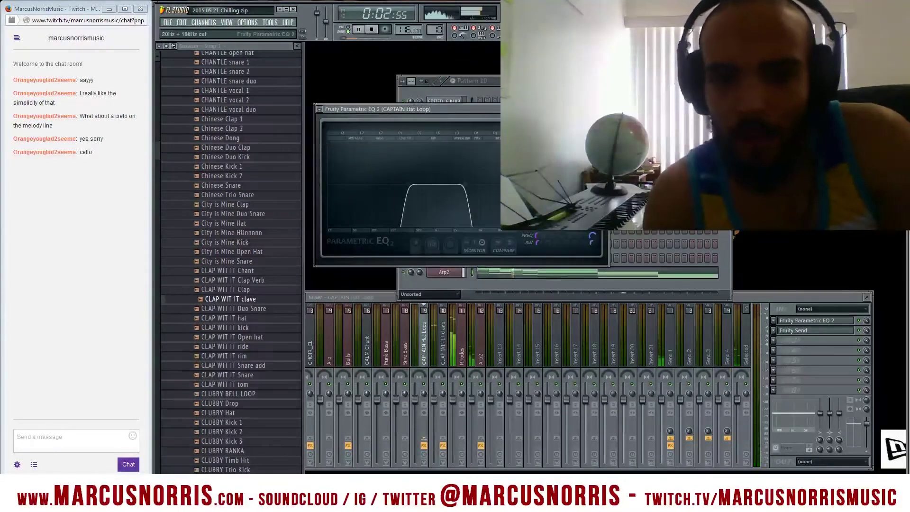
click(602, 109)
Step: Tune the main Filter Control cutoff of Arp2's Sylenth1 while replaying the pattern, and close the synth window
click(444, 271)
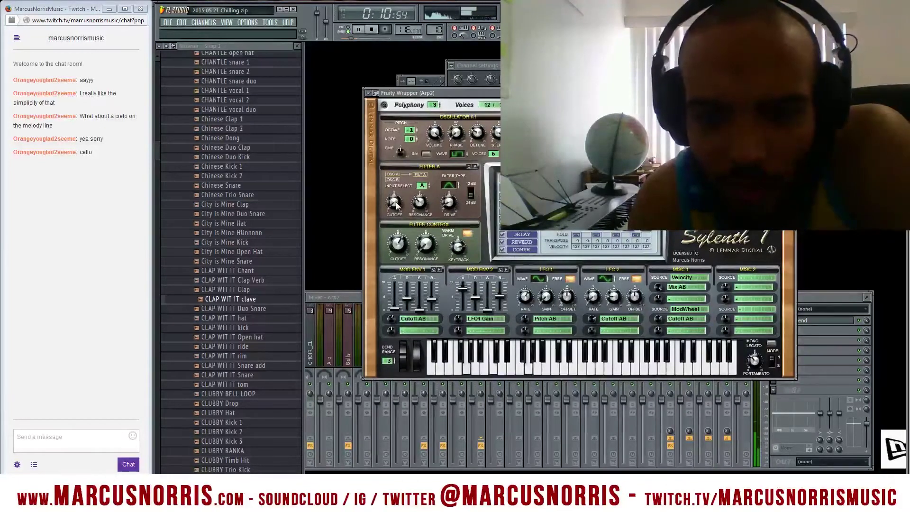
drag(404, 240, 397, 256)
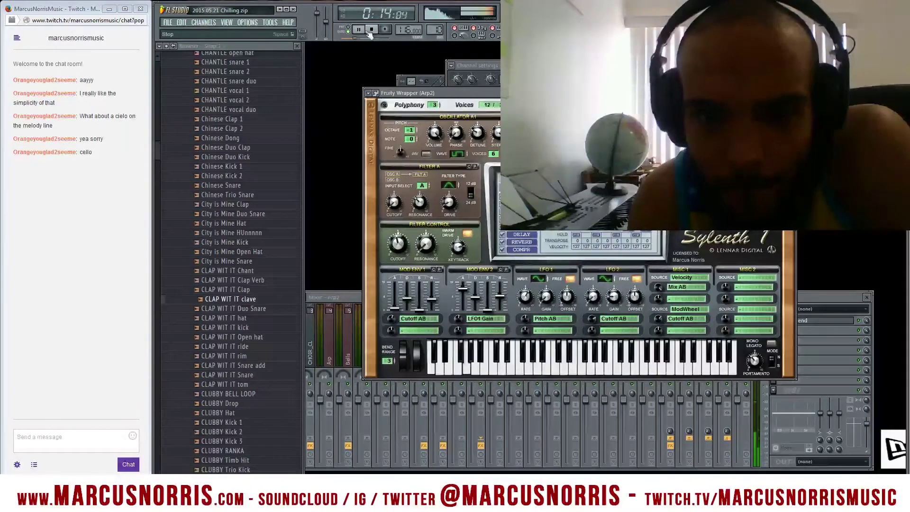
click(372, 30)
click(363, 32)
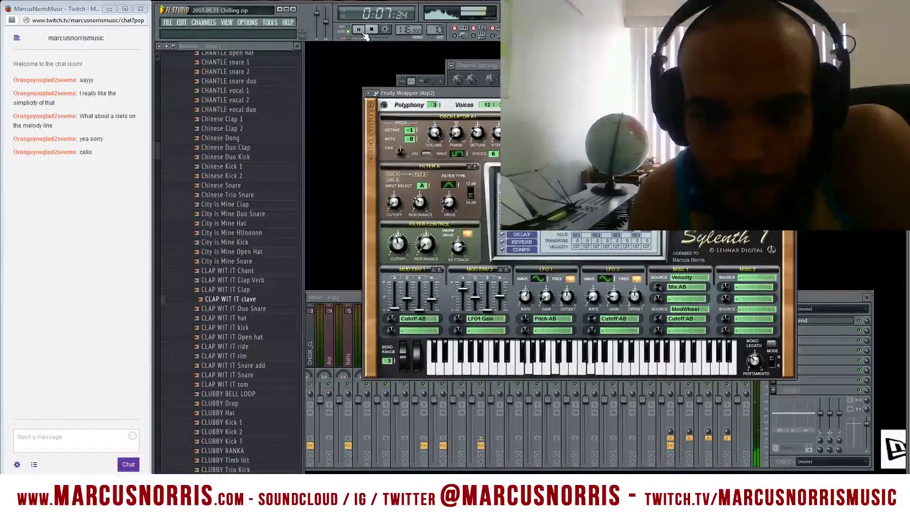
click(372, 30)
click(361, 31)
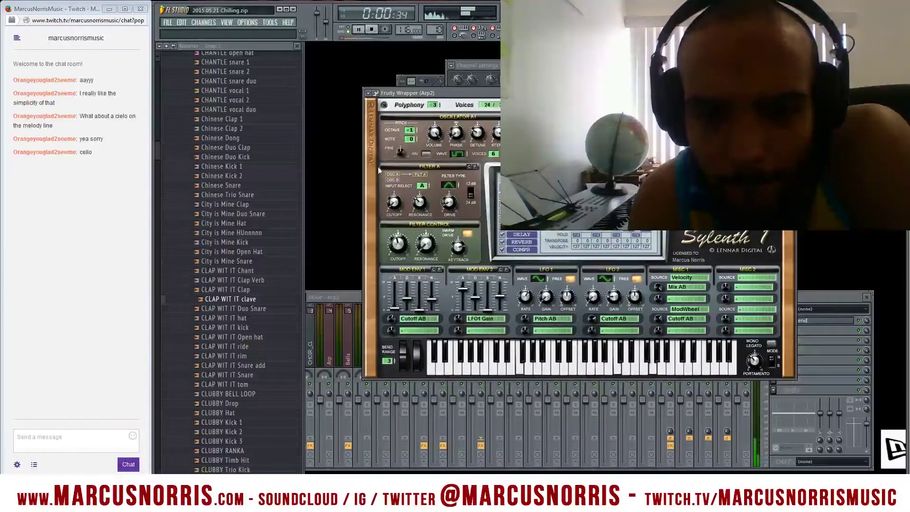
drag(401, 244, 401, 242)
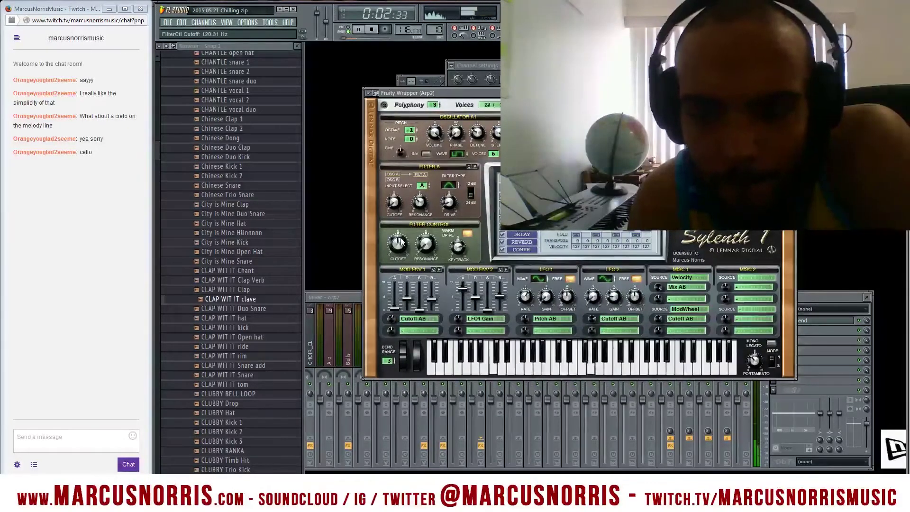
click(791, 93)
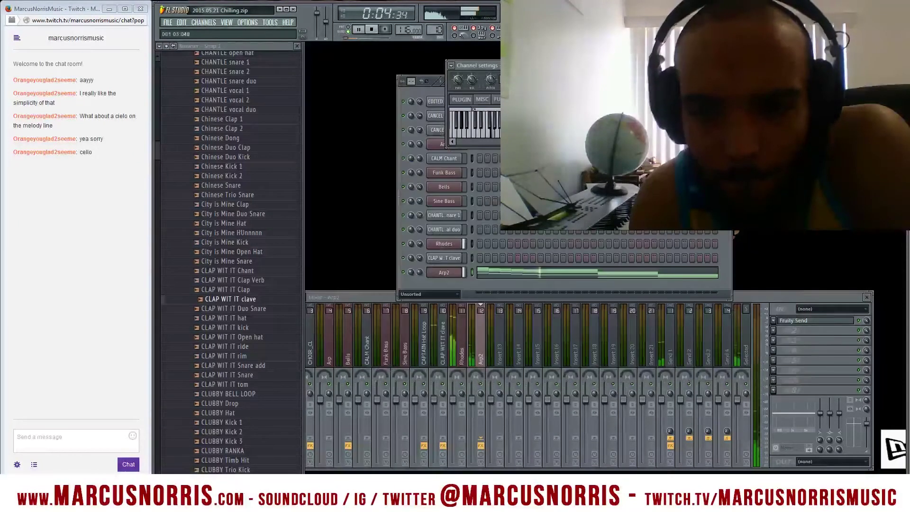
Step: Fine-tune the Arp2 channel's volume in Pattern 10 and lower the Sylenth1 channel's volume in Pattern 9
click(419, 257)
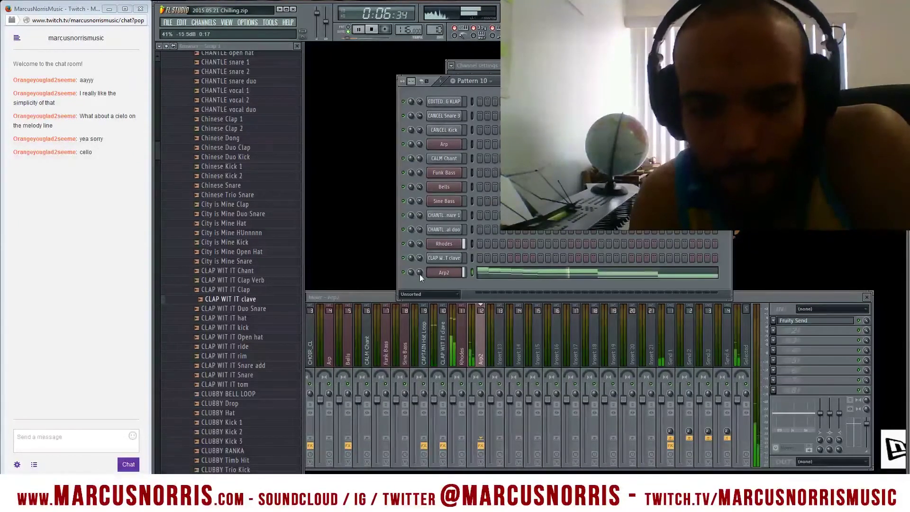
drag(419, 272, 421, 270)
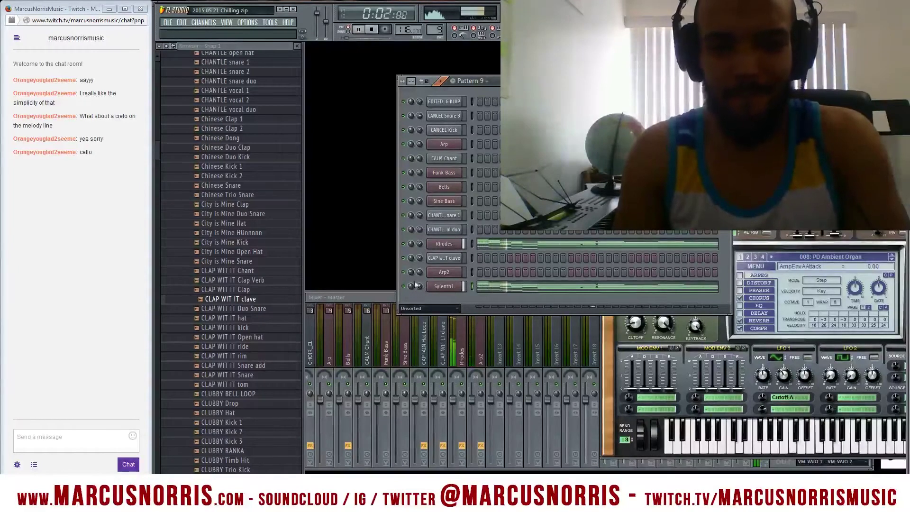
drag(418, 284, 419, 290)
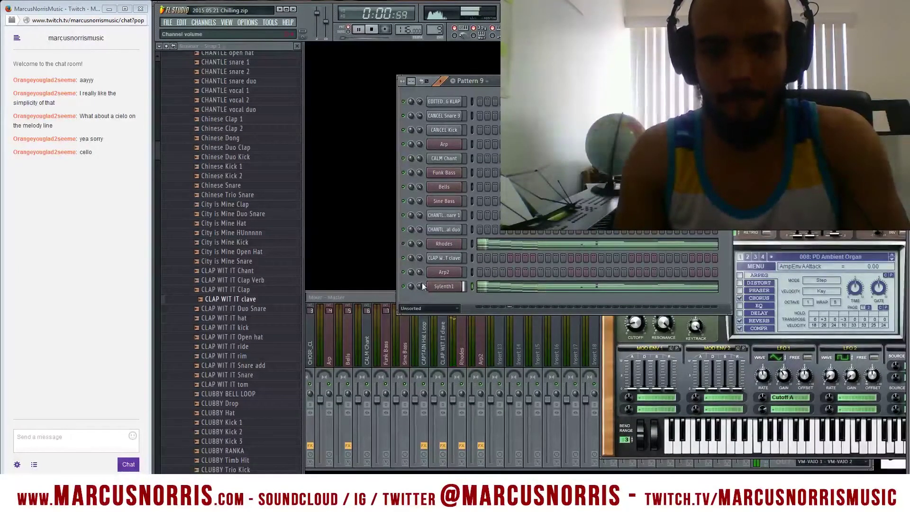
drag(422, 282, 422, 285)
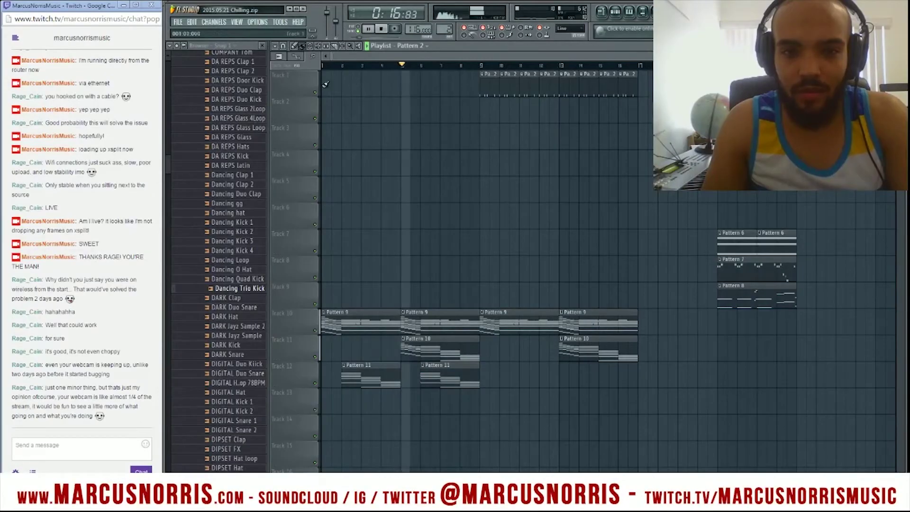
Step: Fill bars 1 to 8 of playlist Track 1 with Pattern 2 clips and delete the first Pattern 11 clip from Track 12
drag(326, 83, 444, 79)
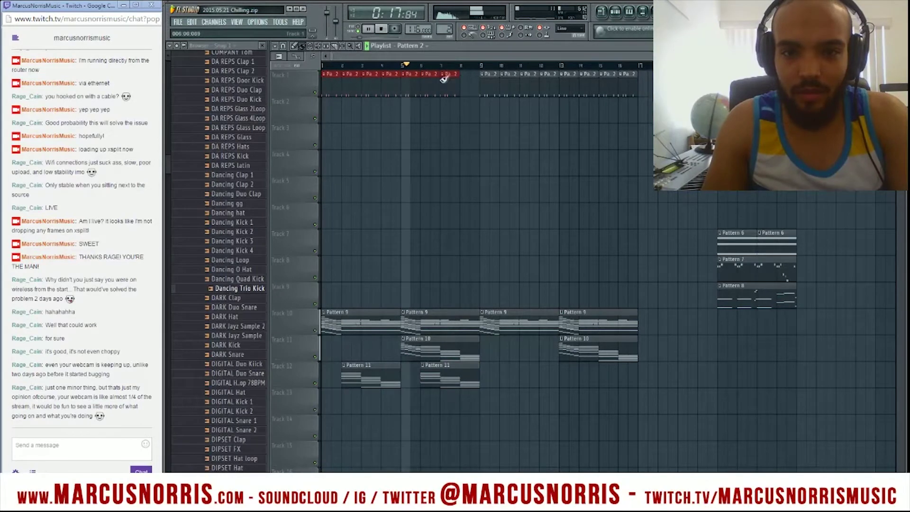
right_click(386, 385)
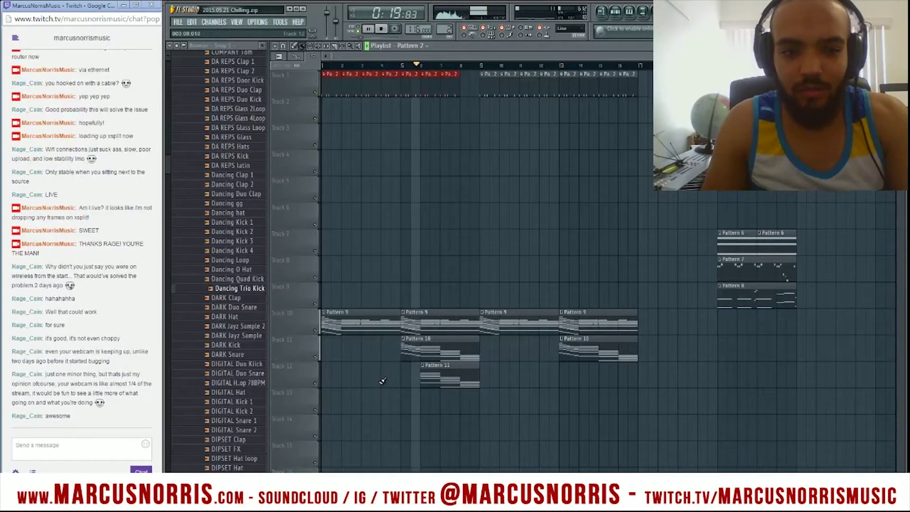
click(467, 91)
key(F5)
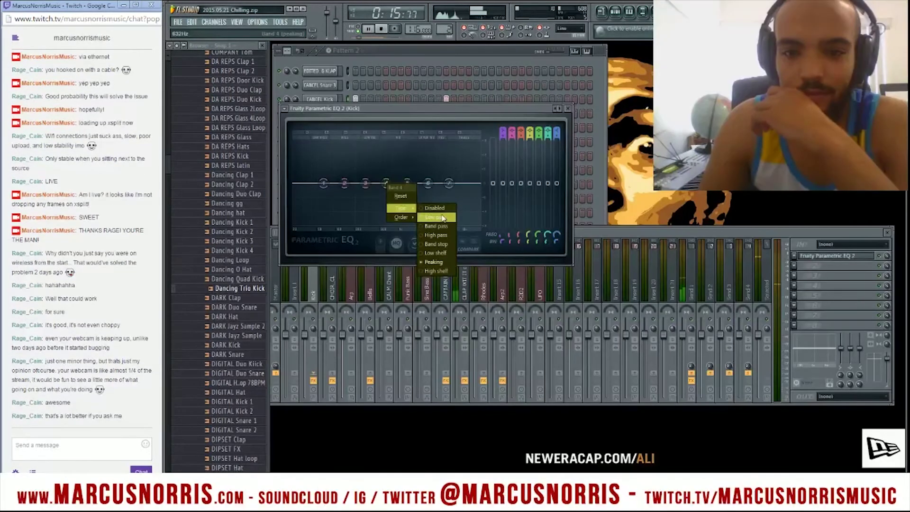
Step: Make band 4 of the Kick's Parametric EQ 2 a steep low pass at about 293 Hz
click(445, 218)
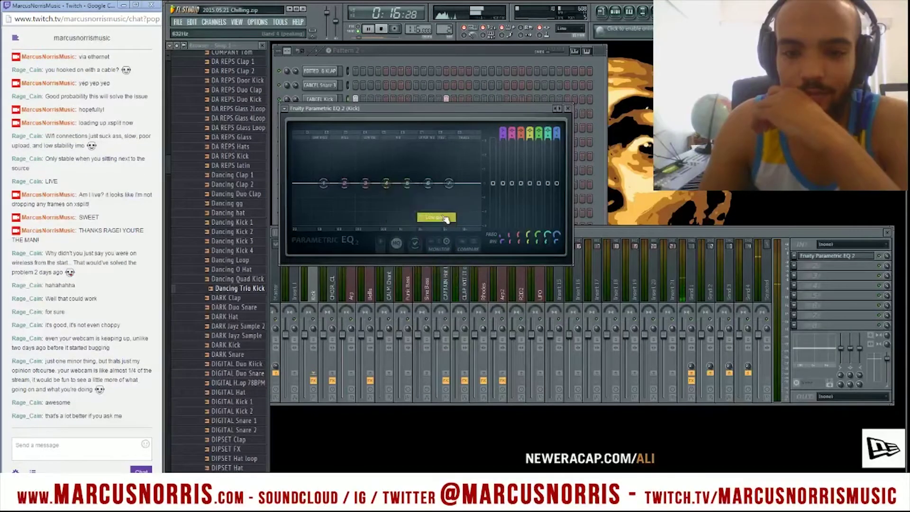
drag(386, 183, 367, 183)
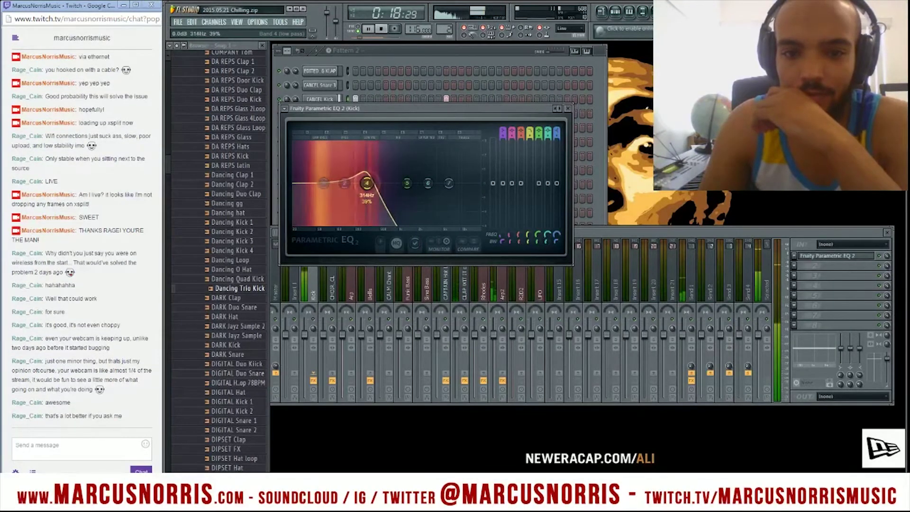
right_click(367, 183)
mouse_move(386, 210)
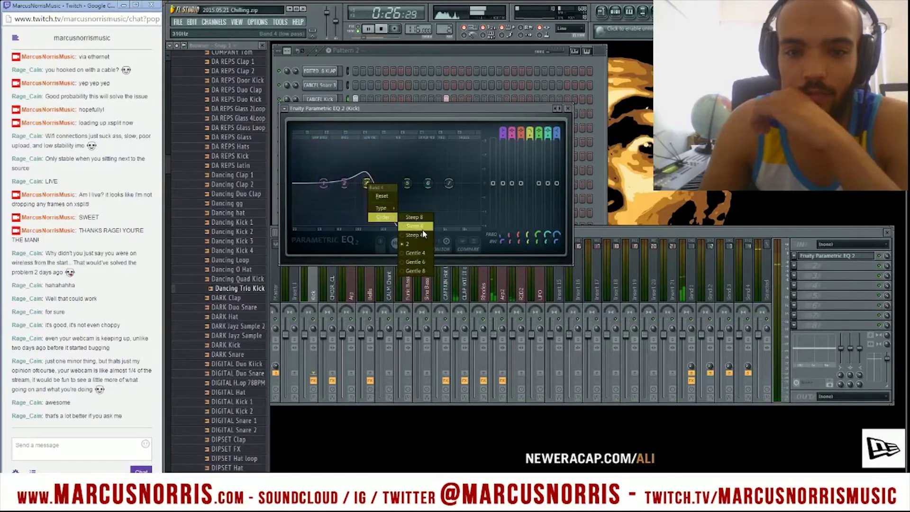
click(421, 228)
drag(367, 183, 365, 183)
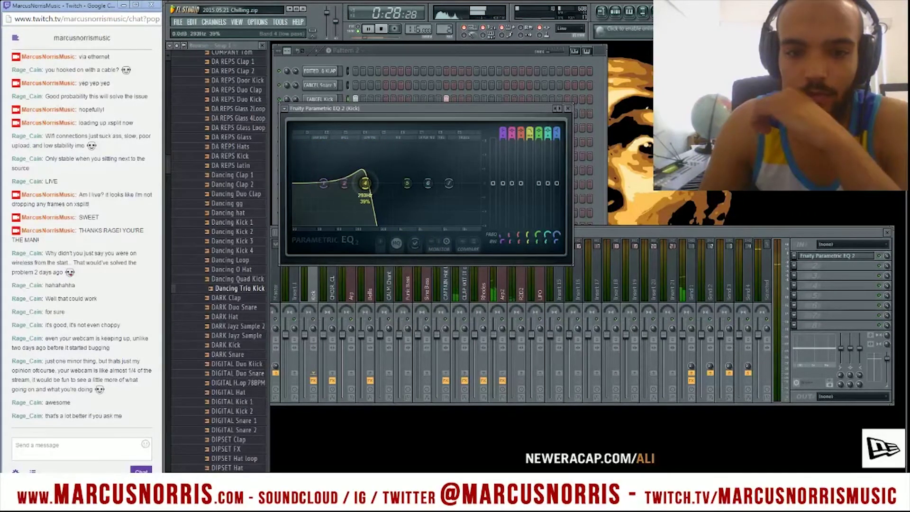
Step: Load a low-cut and high-cut preset in the Kick's Parametric EQ 2 and lower the band 7 low-pass frequency
click(284, 108)
mouse_move(294, 135)
click(389, 149)
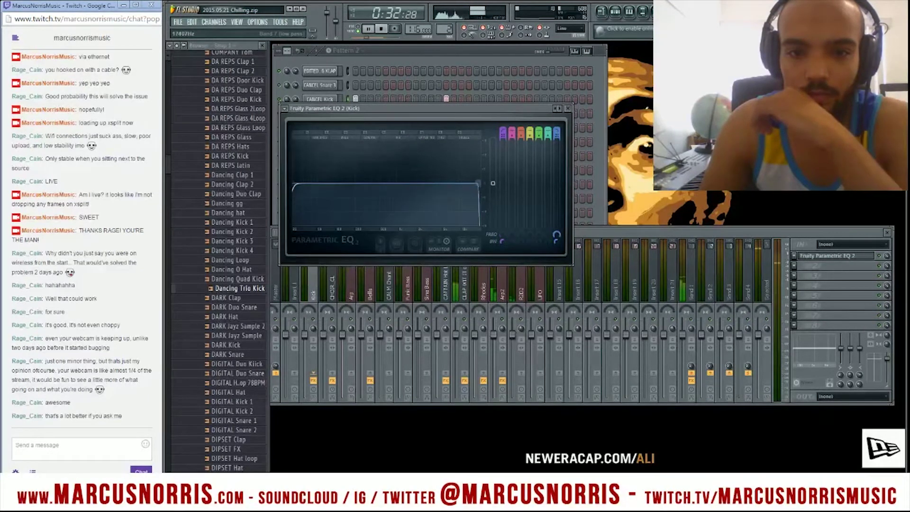
drag(478, 183, 381, 183)
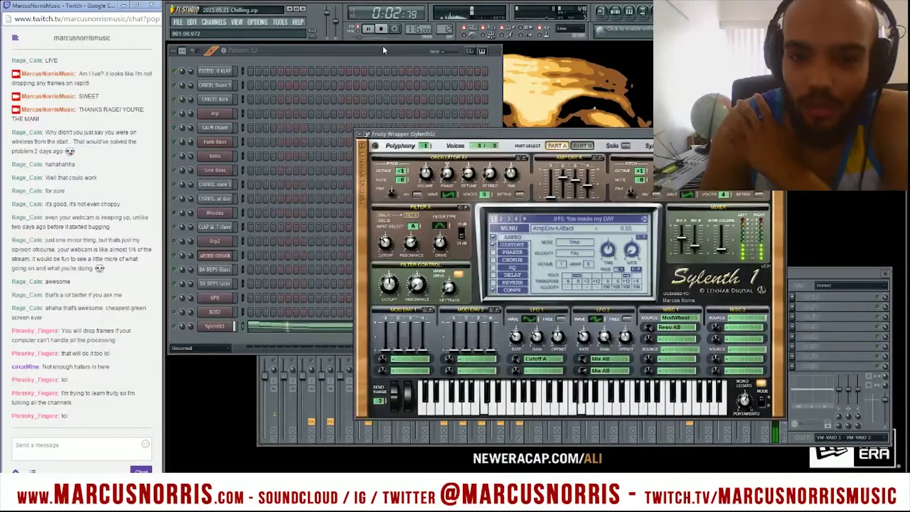
Step: Lower the Sylenth1 channel's volume in Pattern 12, close its synth window, and lower the Nexus #2 channel's volume
drag(190, 326, 190, 327)
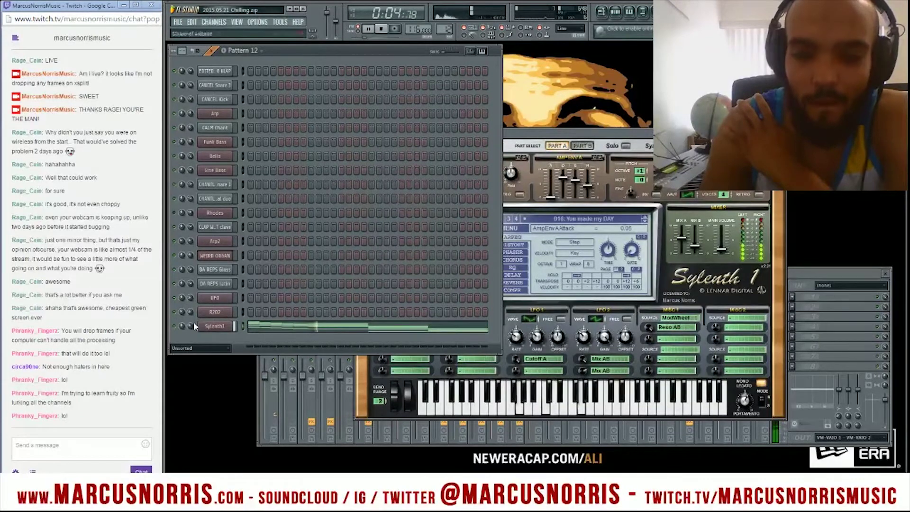
click(780, 135)
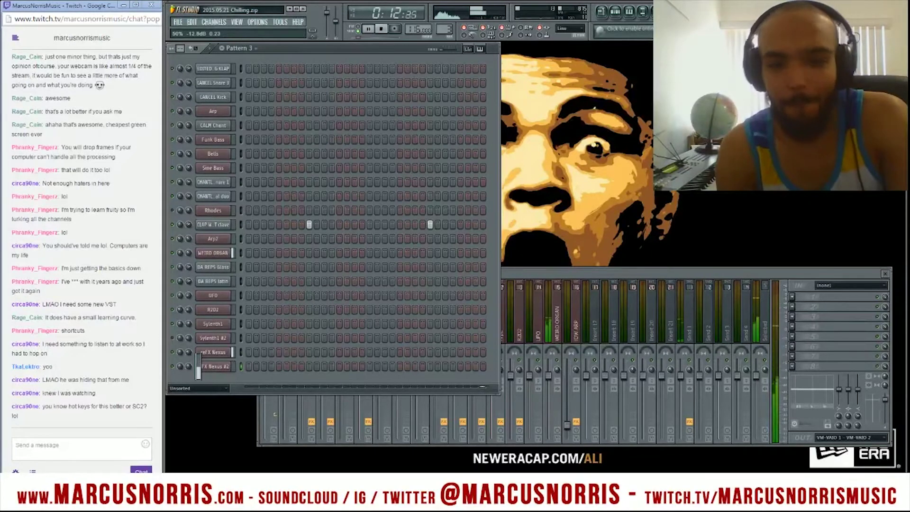
drag(189, 366, 189, 368)
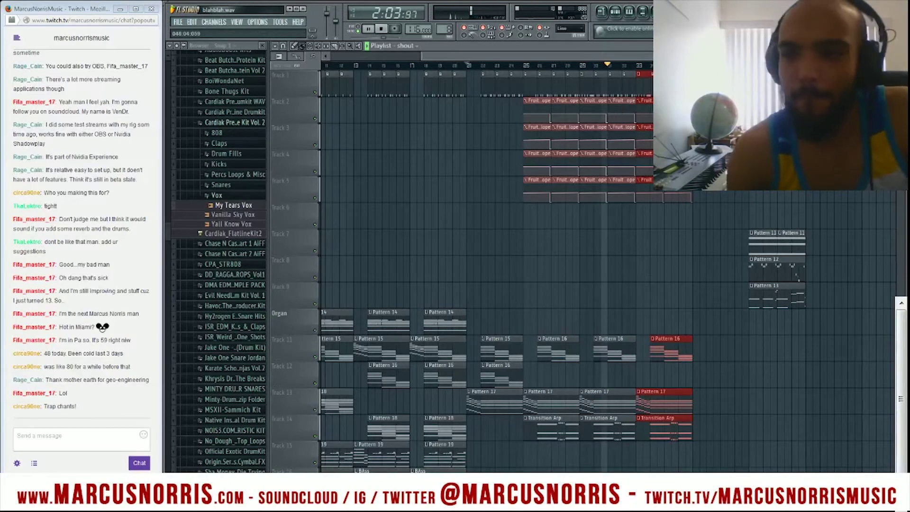
Step: Close the playlist, the My Tears Vox Fruity Send window and the mixer to expose the channel rack
click(901, 46)
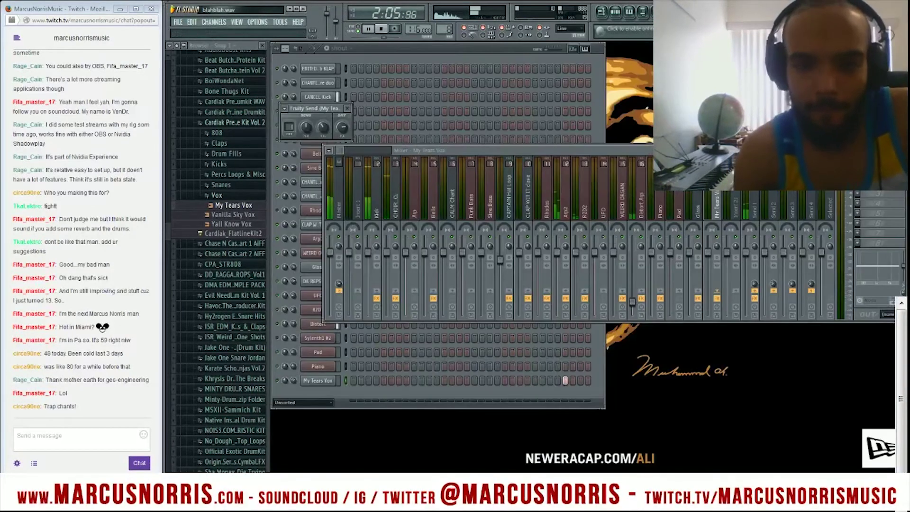
click(349, 109)
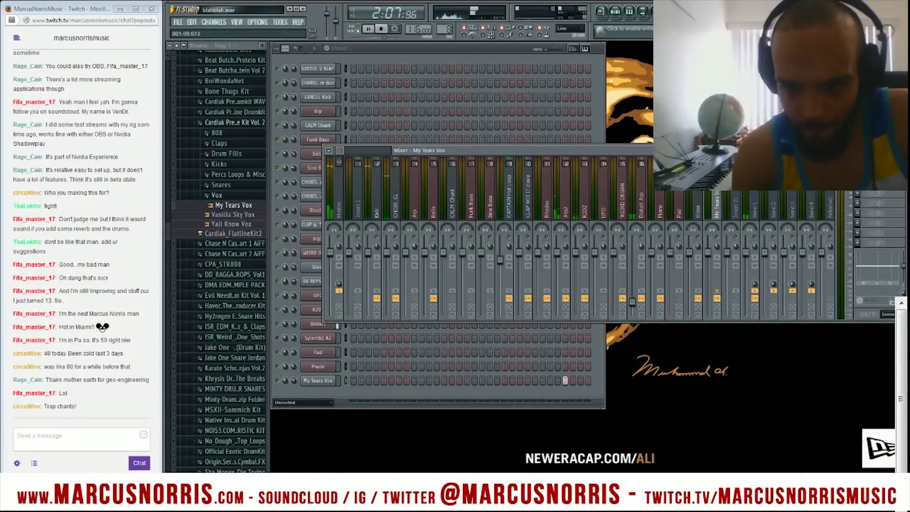
drag(758, 150, 664, 170)
key(F9)
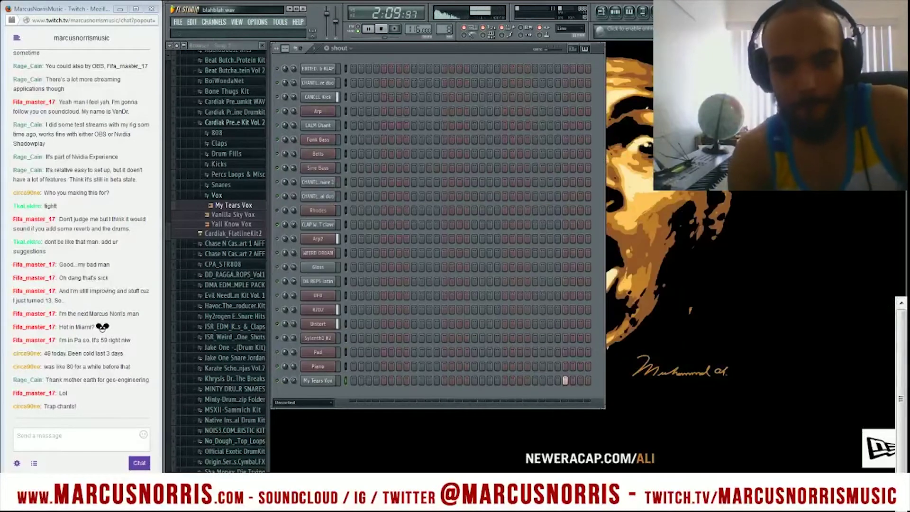
key(F5)
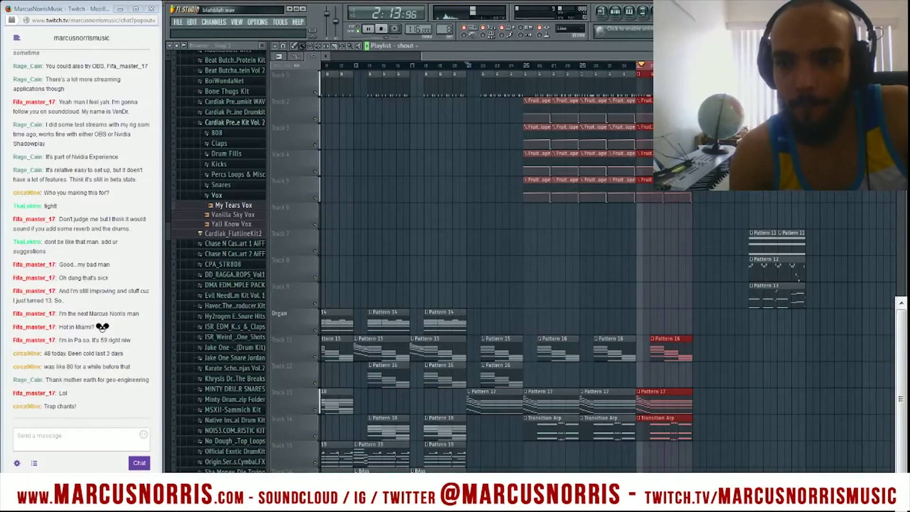
key(F5)
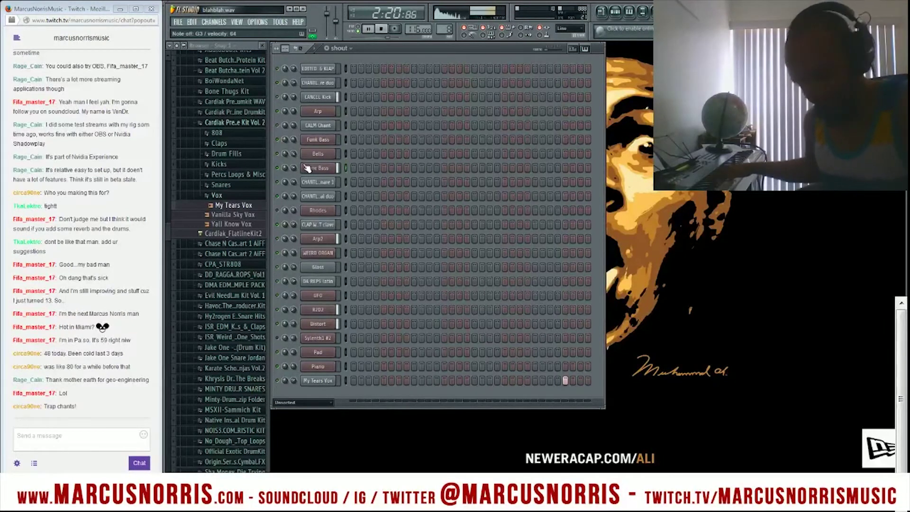
Step: Create a new pattern named "trap bass" and place its clip on playlist Track 15 at bar 33
key(F5)
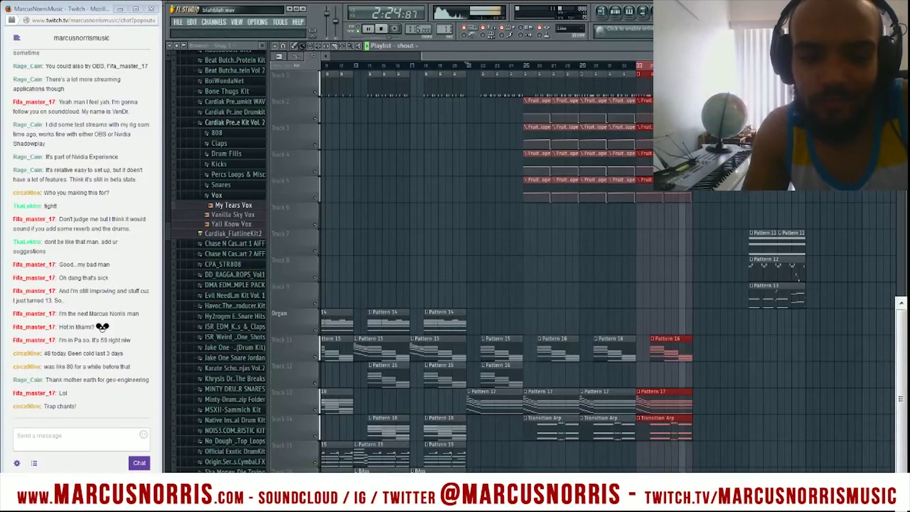
key(F4)
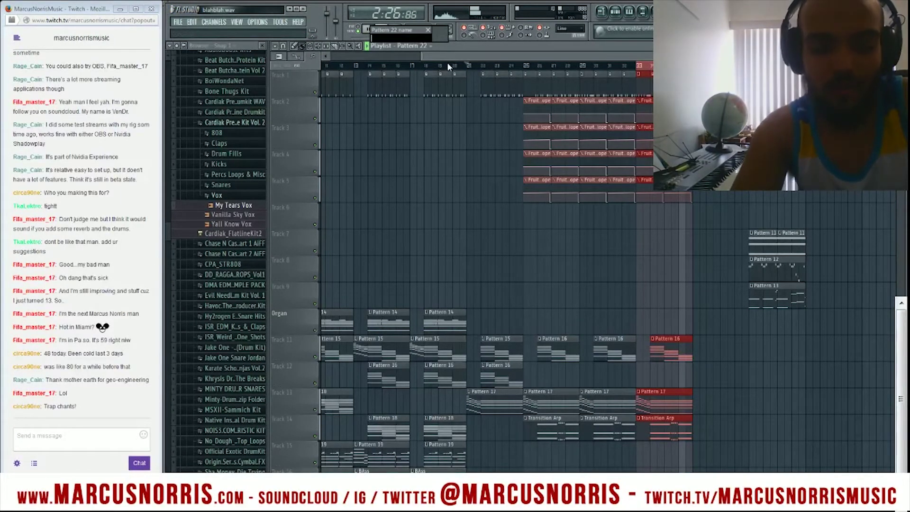
text(trap bass)
key(Return)
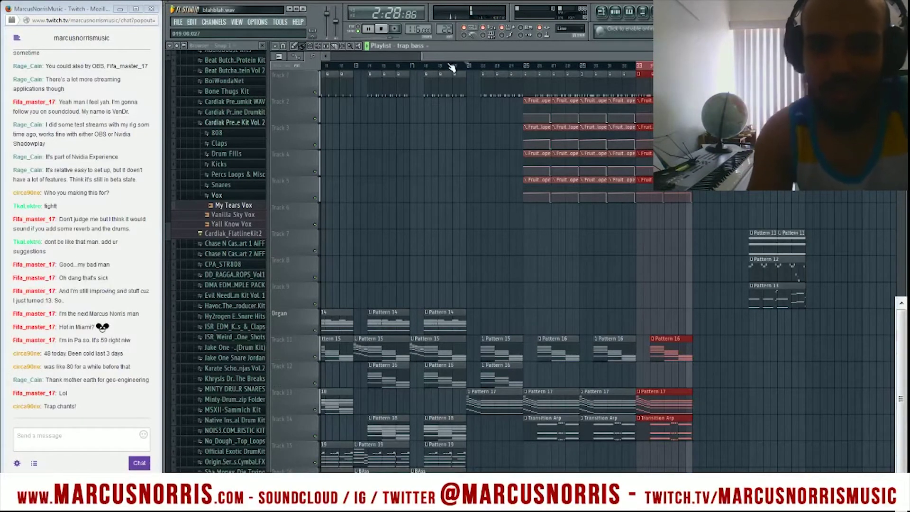
click(646, 453)
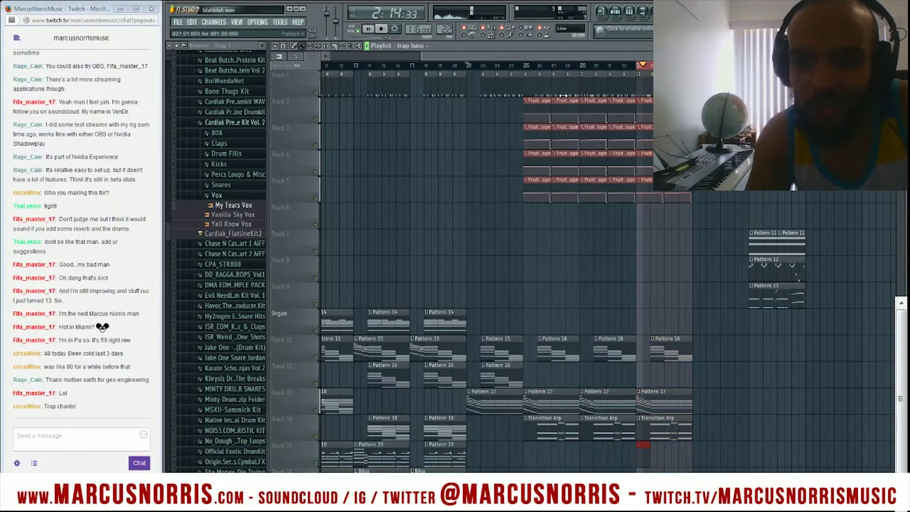
Step: Arm recording, start a first Sine Bass take for the trap bass pattern, and stop it
click(381, 30)
click(394, 29)
click(369, 30)
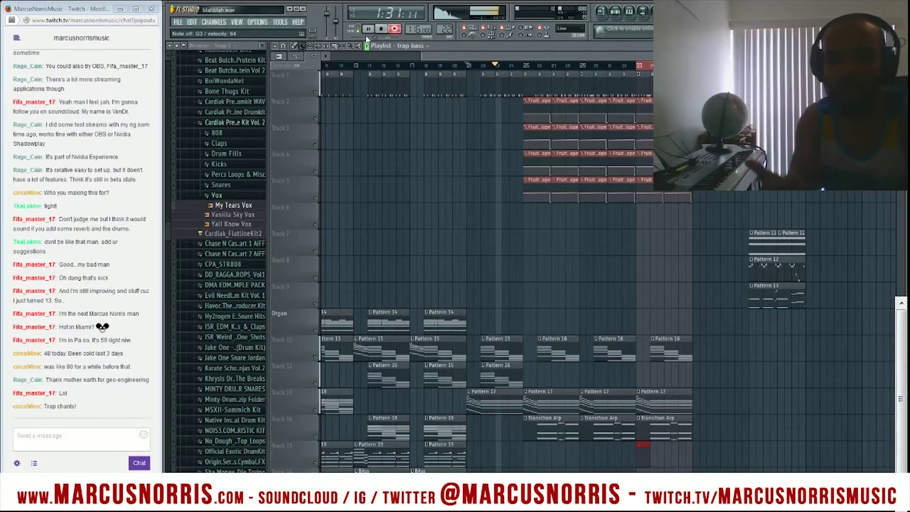
key(space)
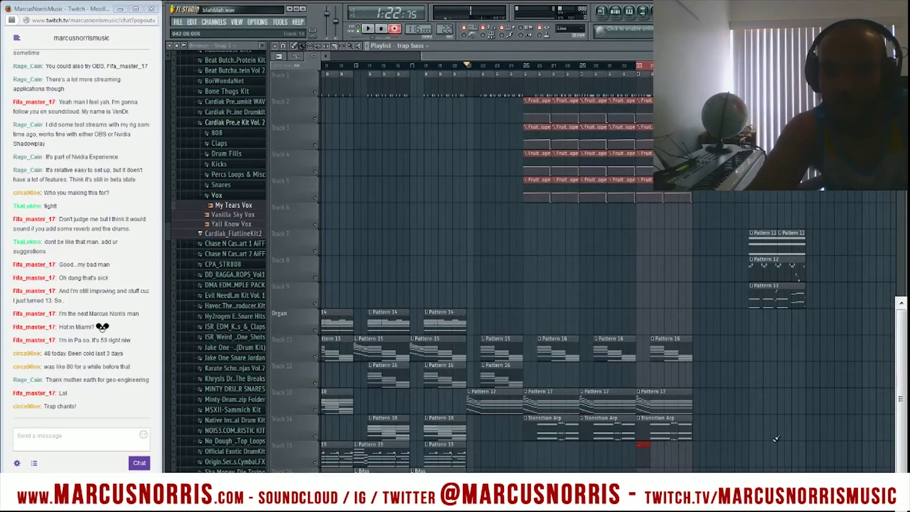
key(F6)
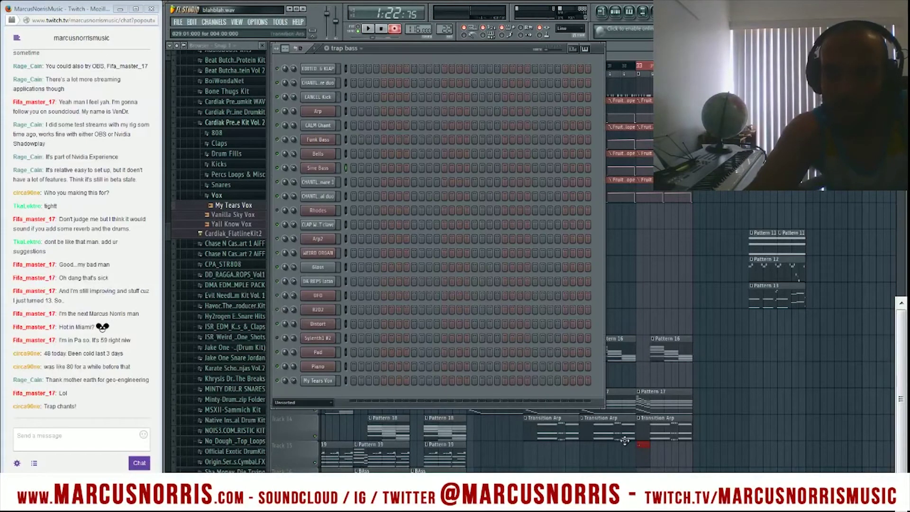
Step: Record a Sine Bass part into the trap bass pattern, starting playback from bar 33
click(638, 66)
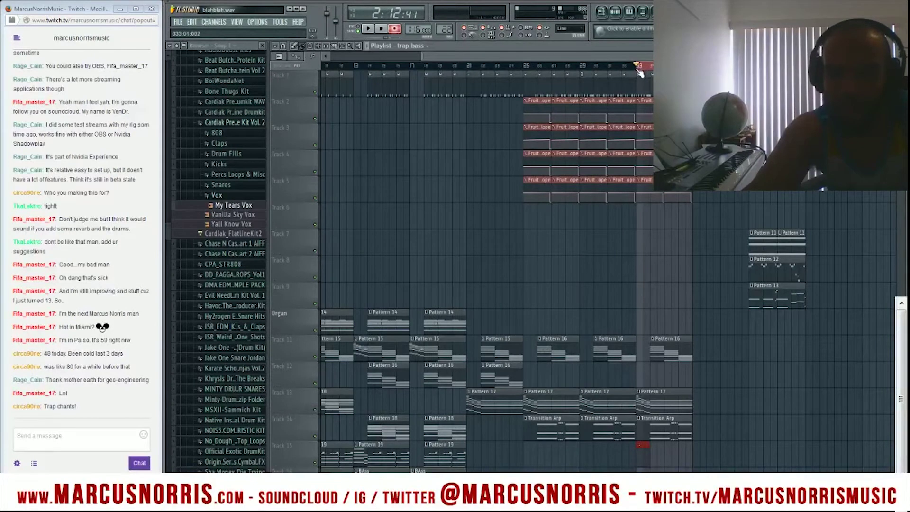
key(space)
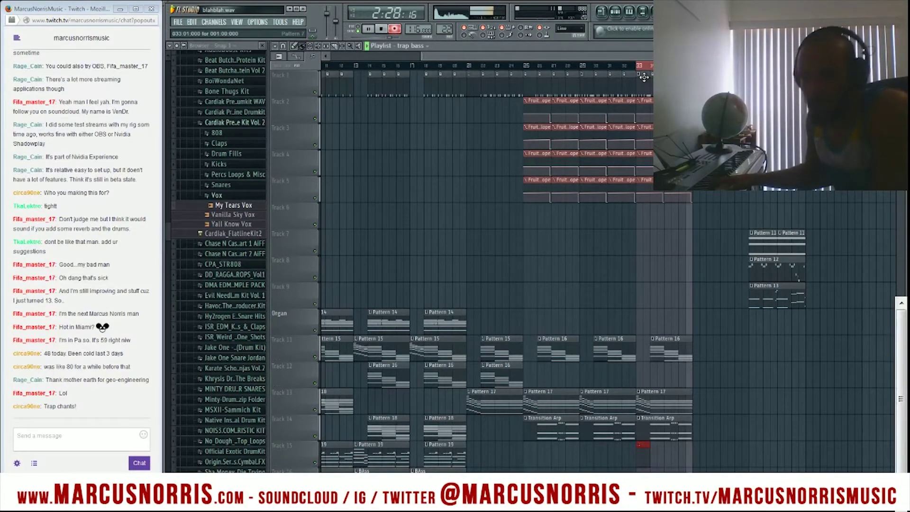
key(space)
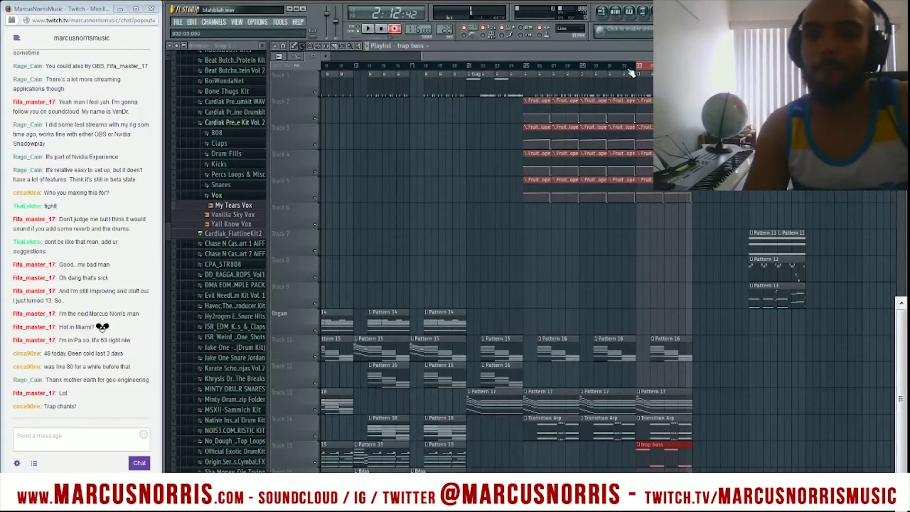